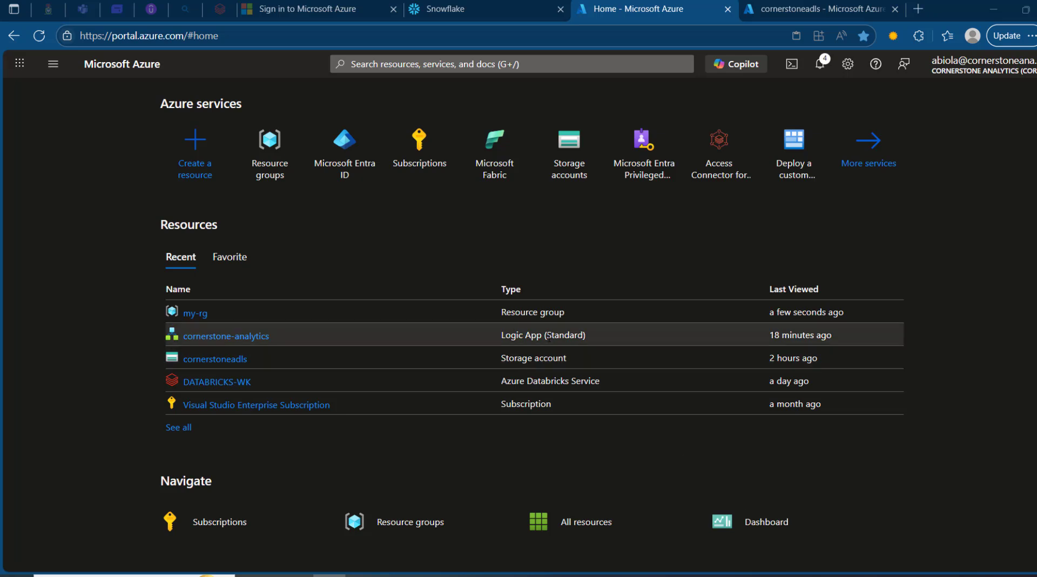
Open the my-rg resource group and start adding a new resource to it from the Marketplace
{"action": "left_click", "coordinate": [273, 145]}
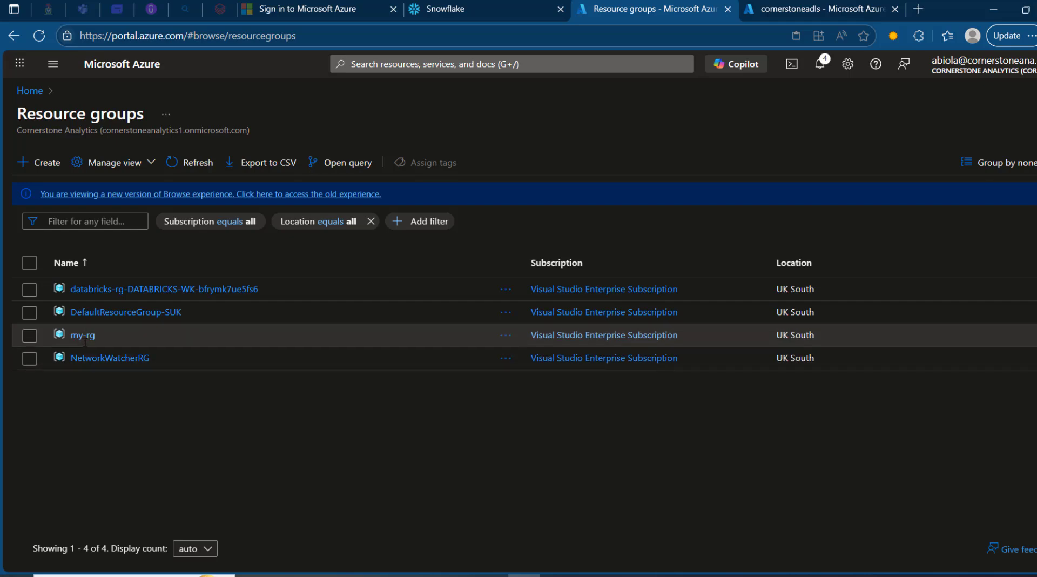
{"action": "left_click", "coordinate": [29, 335]}
{"action": "left_click", "coordinate": [84, 335]}
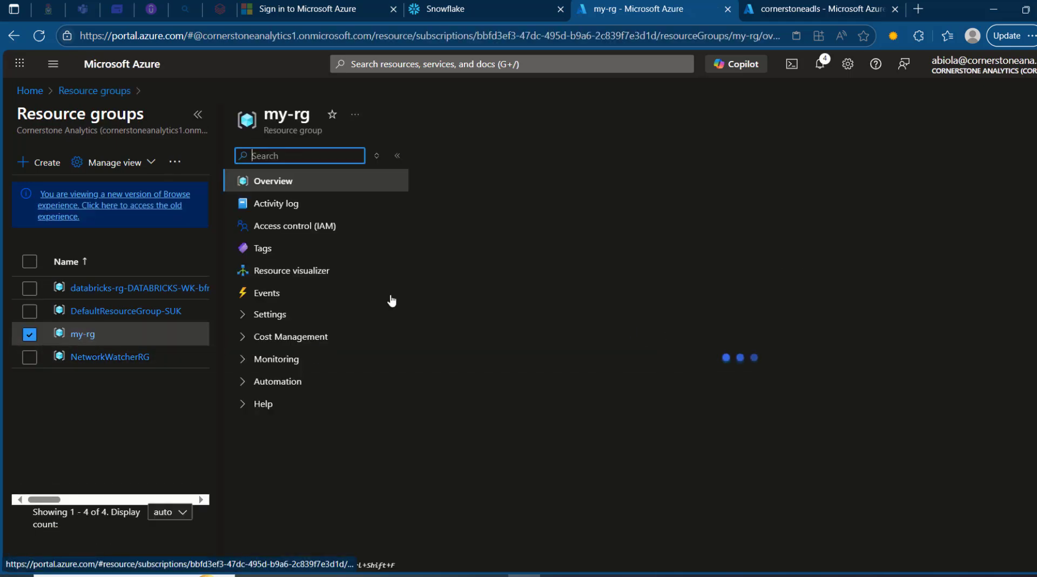
{"action": "left_click", "coordinate": [456, 157]}
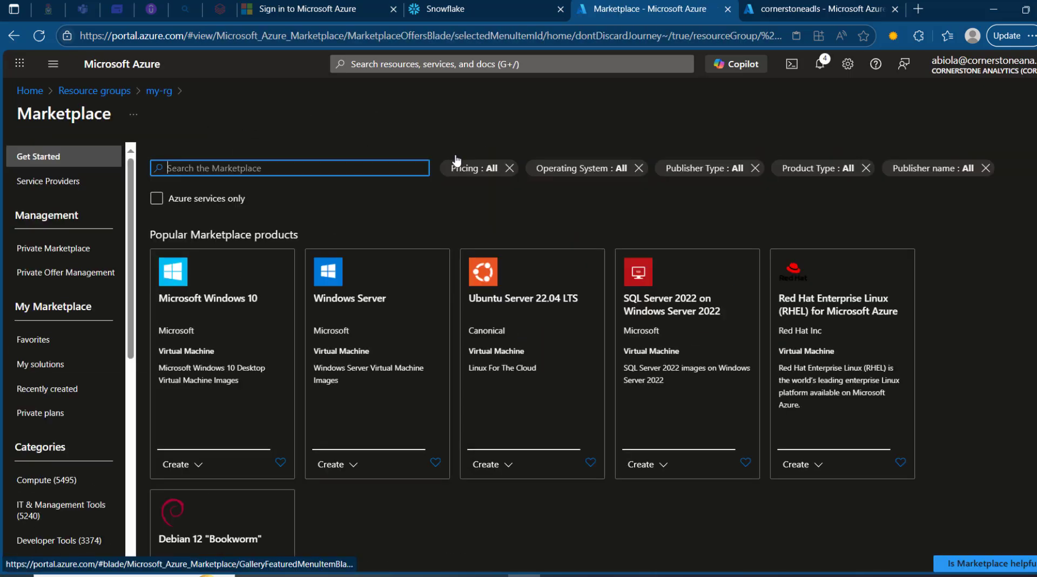
Search the Marketplace for "logic app"
{"action": "type", "text": "Azu"}
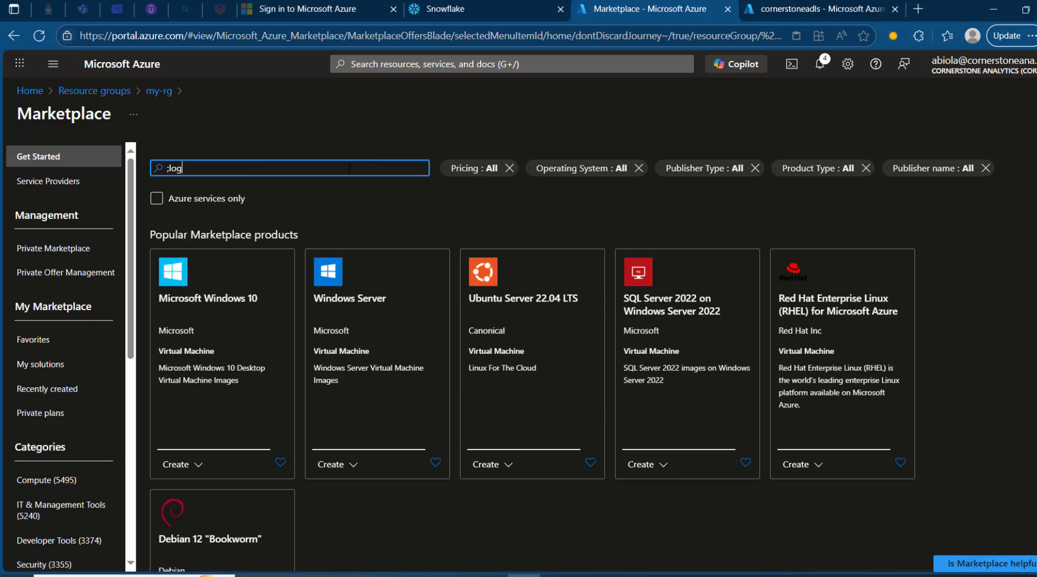
{"action": "key", "text": "BackSpace"}
{"action": "key", "text": "BackSpace"}
{"action": "key", "text": "BackSpace"}
{"action": "type", "text": "logic app"}
{"action": "key", "text": "Return"}
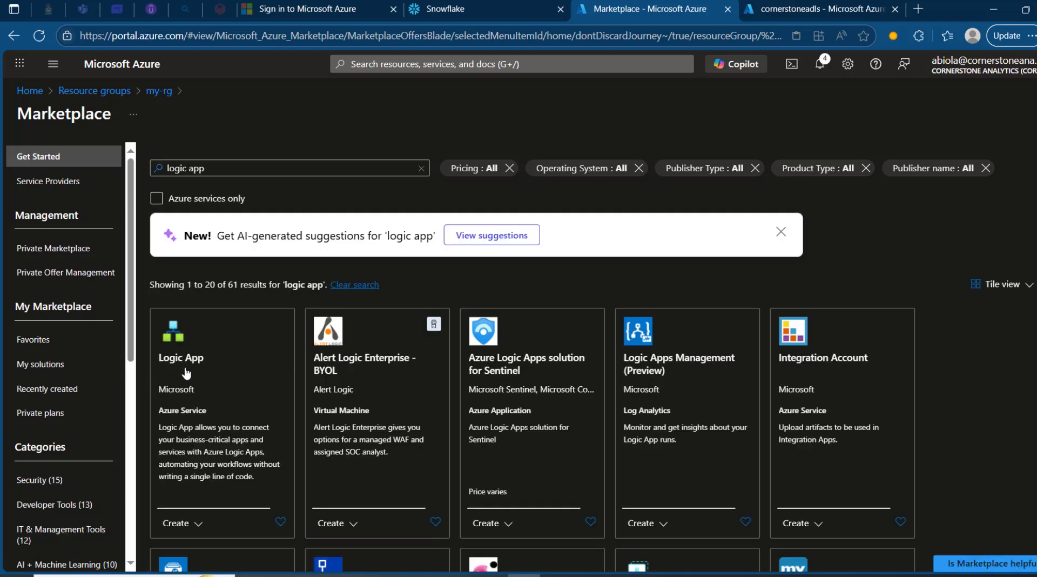
Start creating Microsoft's Logic App with the Standard Workflow Service Plan hosting option
{"action": "left_click", "coordinate": [210, 352]}
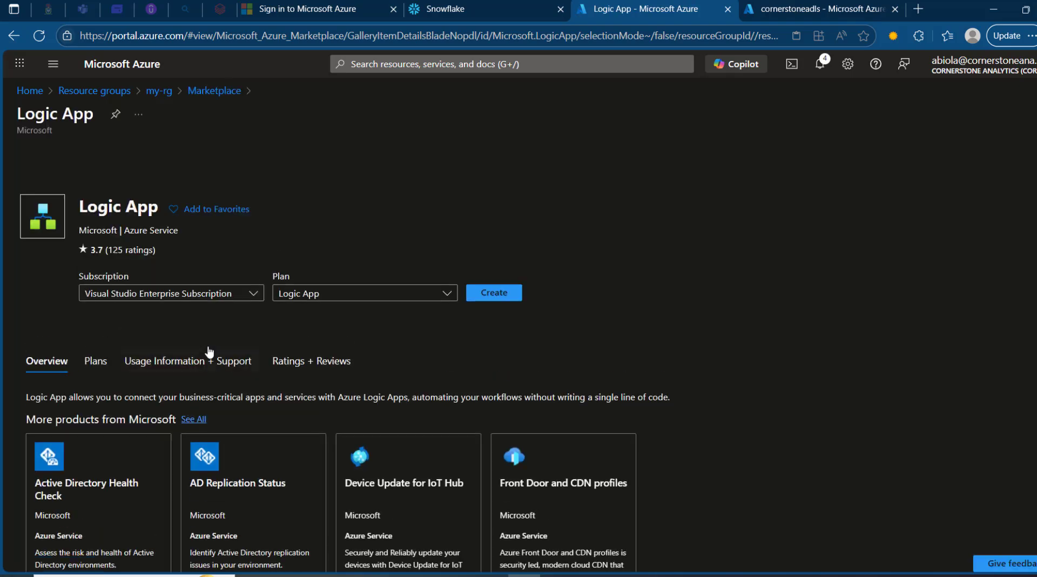
{"action": "left_click", "coordinate": [515, 294]}
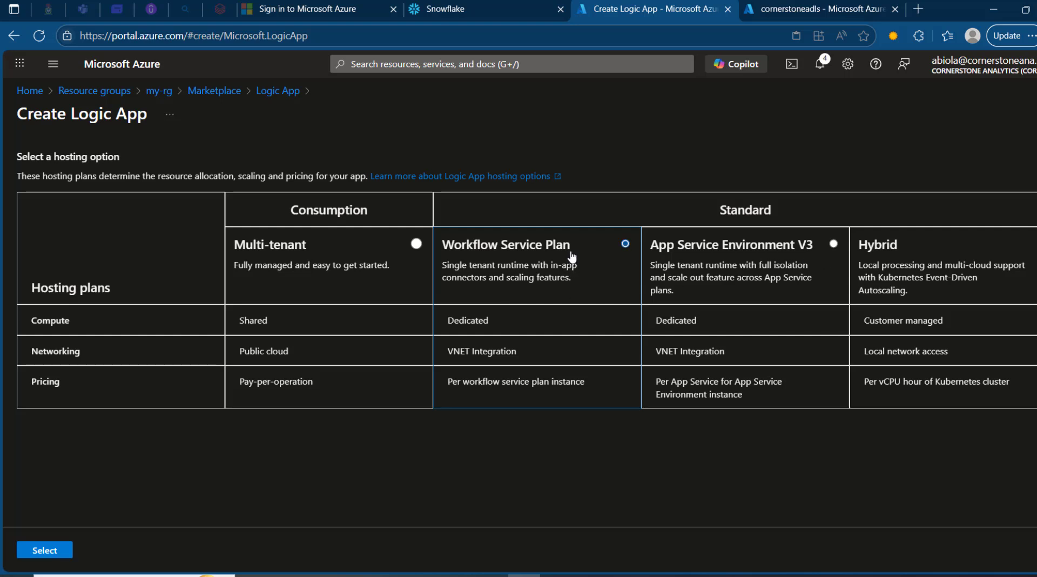
{"action": "left_click", "coordinate": [44, 550]}
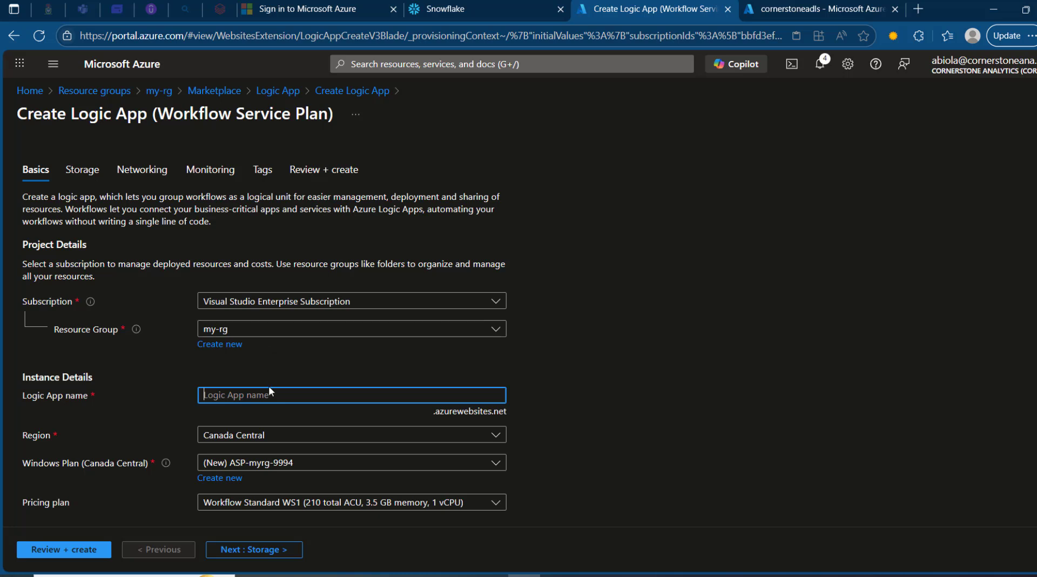
Name the logic app cornerstone1 and set its region to UK South
{"action": "type", "text": "cornerstone"}
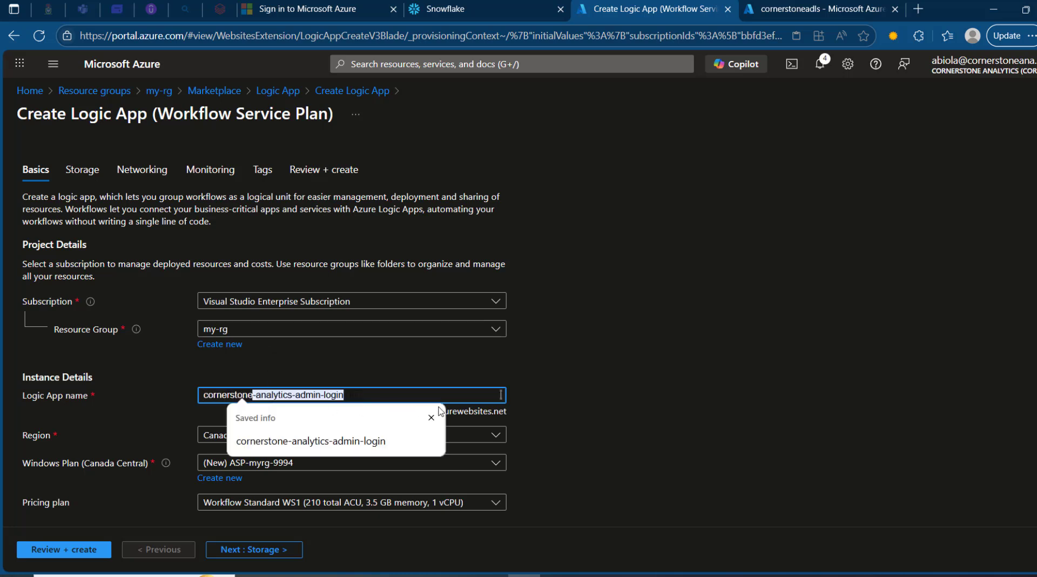
{"action": "key", "text": "BackSpace"}
{"action": "left_click", "coordinate": [891, 337]}
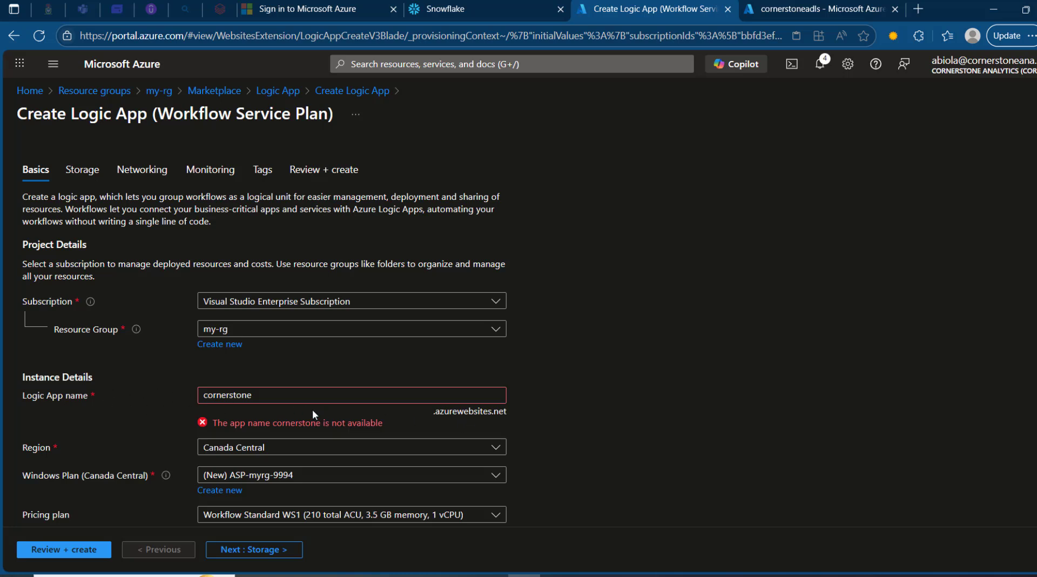
{"action": "left_click", "coordinate": [292, 393]}
{"action": "type", "text": "1"}
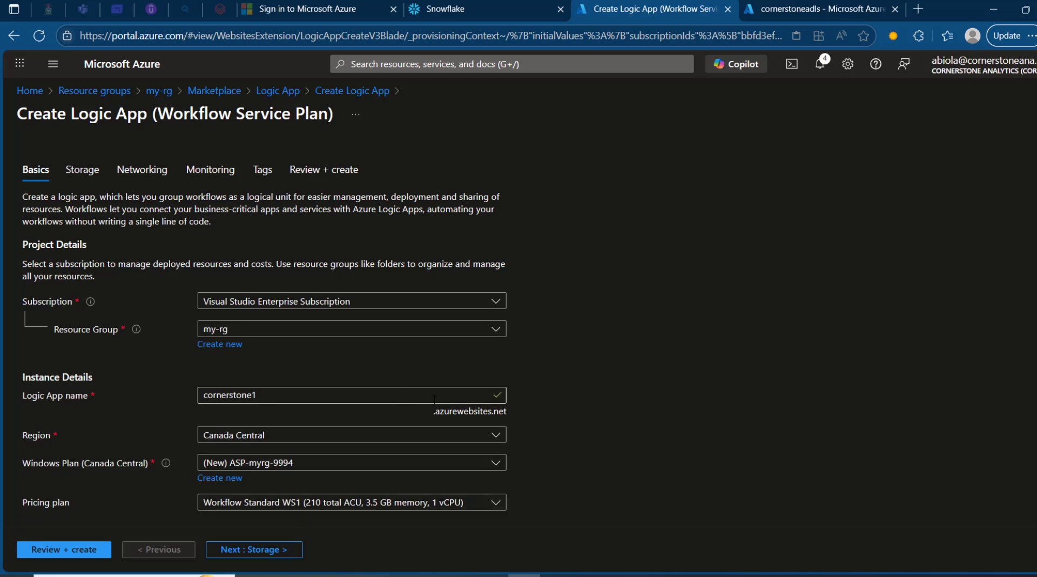
{"action": "left_click", "coordinate": [387, 438]}
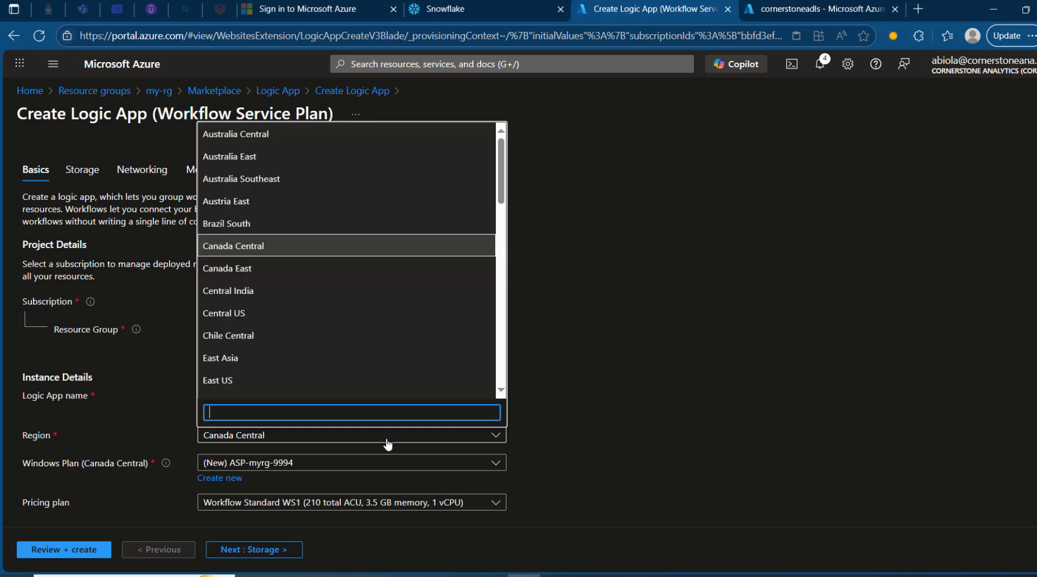
{"action": "type", "text": "uk"}
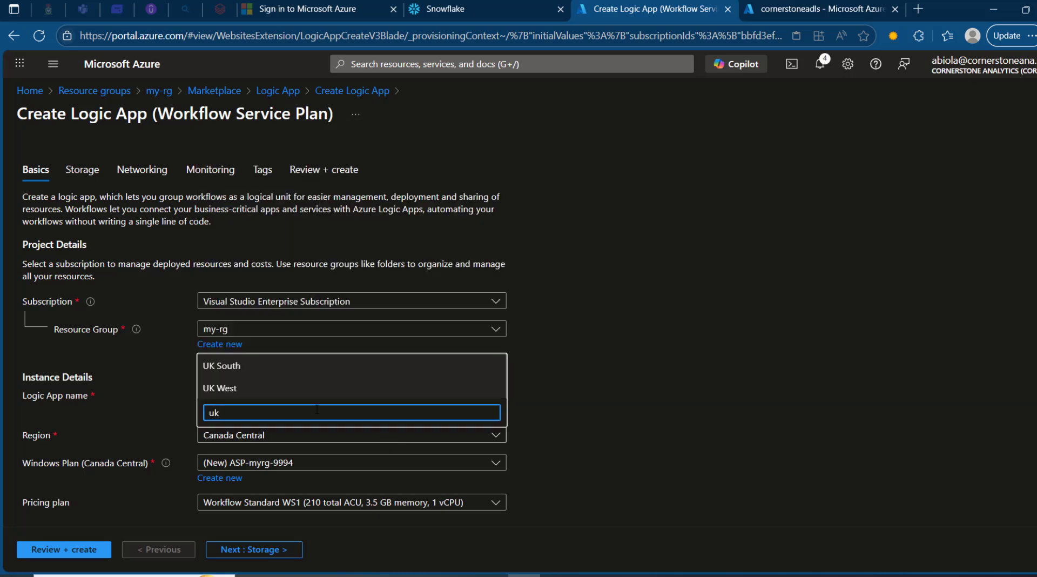
{"action": "left_click", "coordinate": [247, 370]}
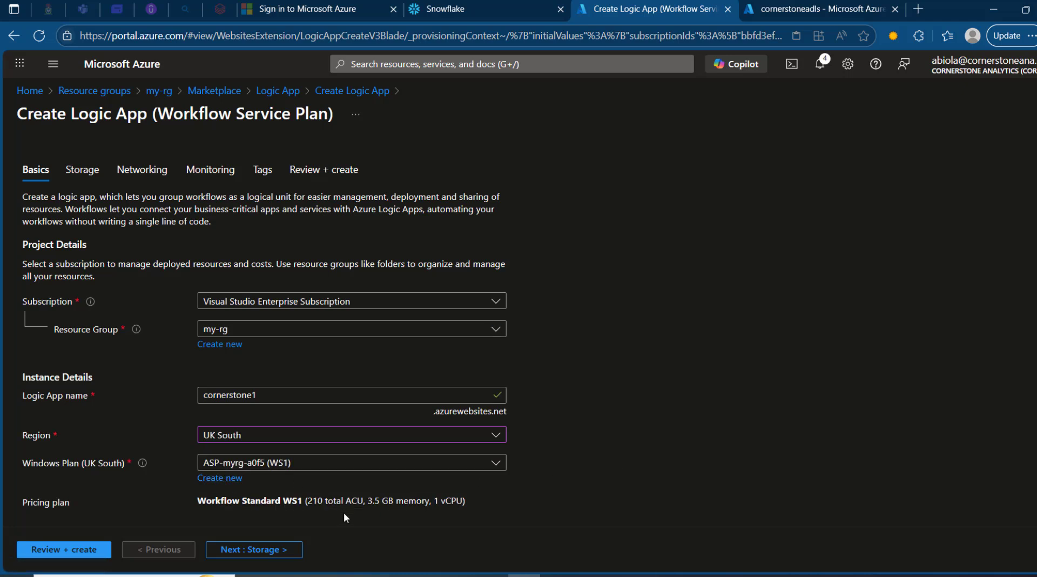
Check the storage settings, create the logic app with its default storage account, and open the deployed resource
{"action": "left_click", "coordinate": [81, 171]}
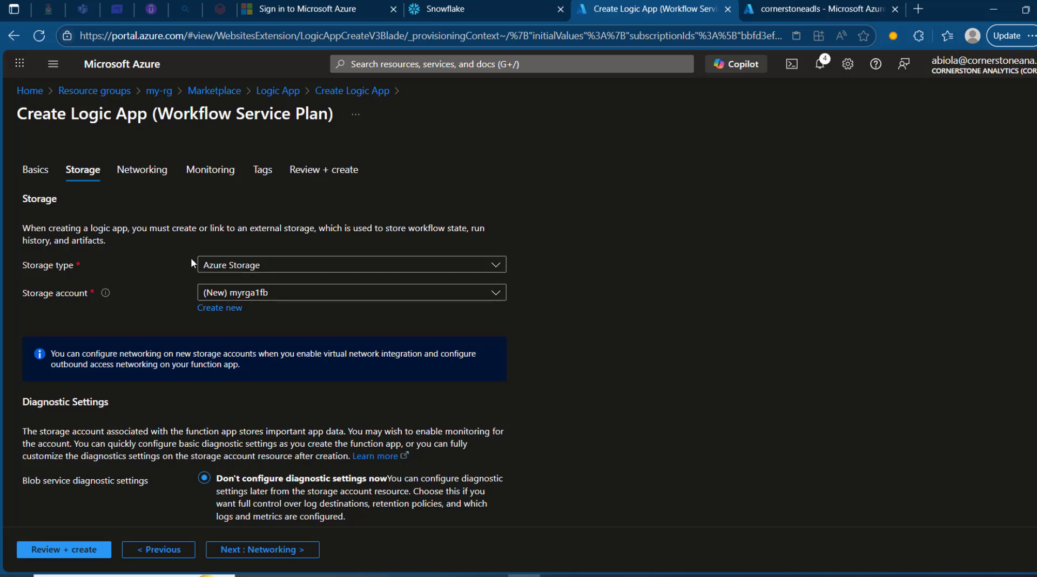
{"action": "left_click", "coordinate": [81, 554]}
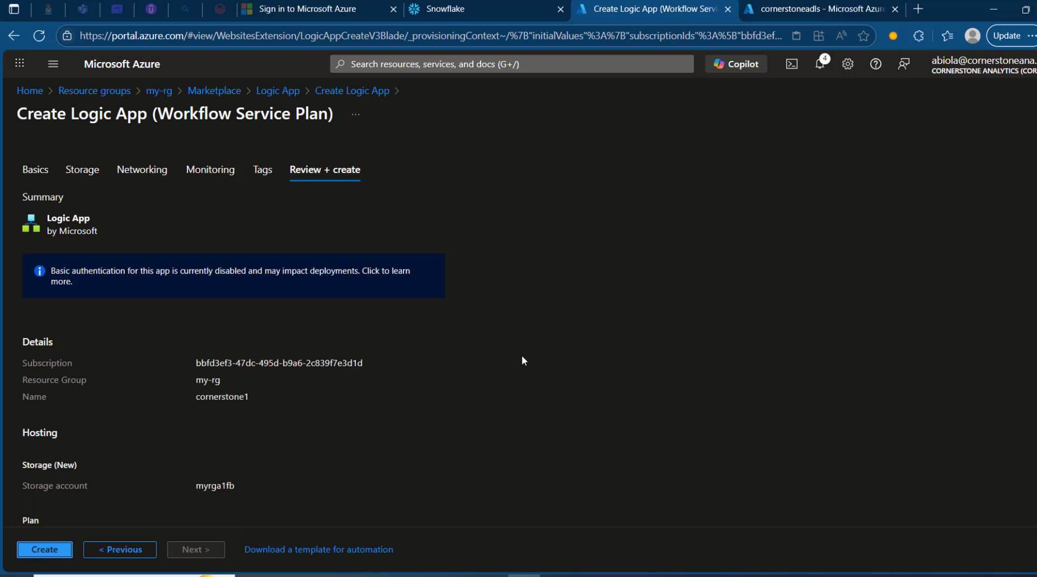
{"action": "left_click", "coordinate": [44, 551]}
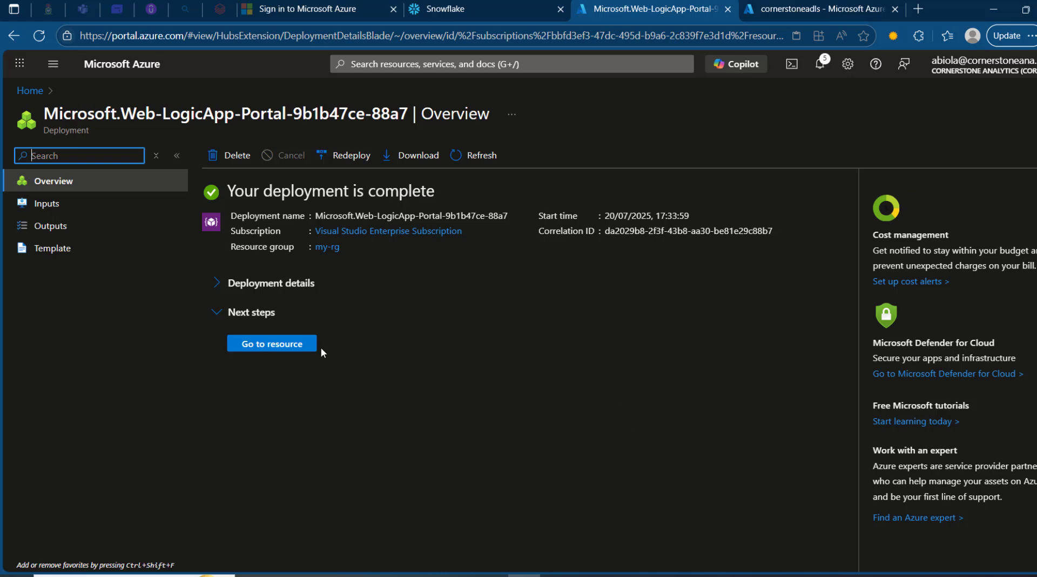
{"action": "left_click", "coordinate": [297, 344]}
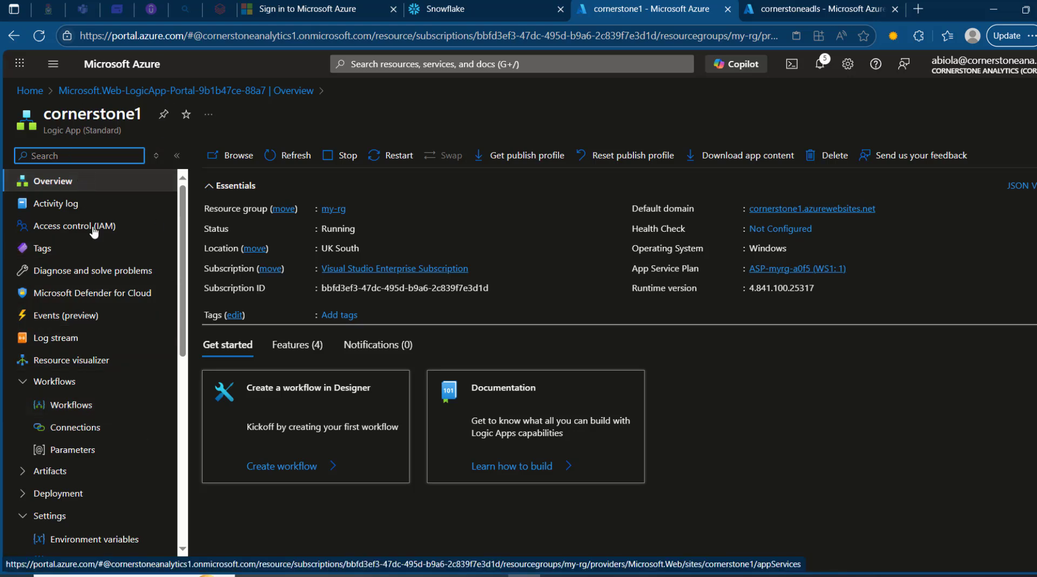
Switch to the cornerstoneadls storage account and add a container named input
{"action": "left_click", "coordinate": [799, 5]}
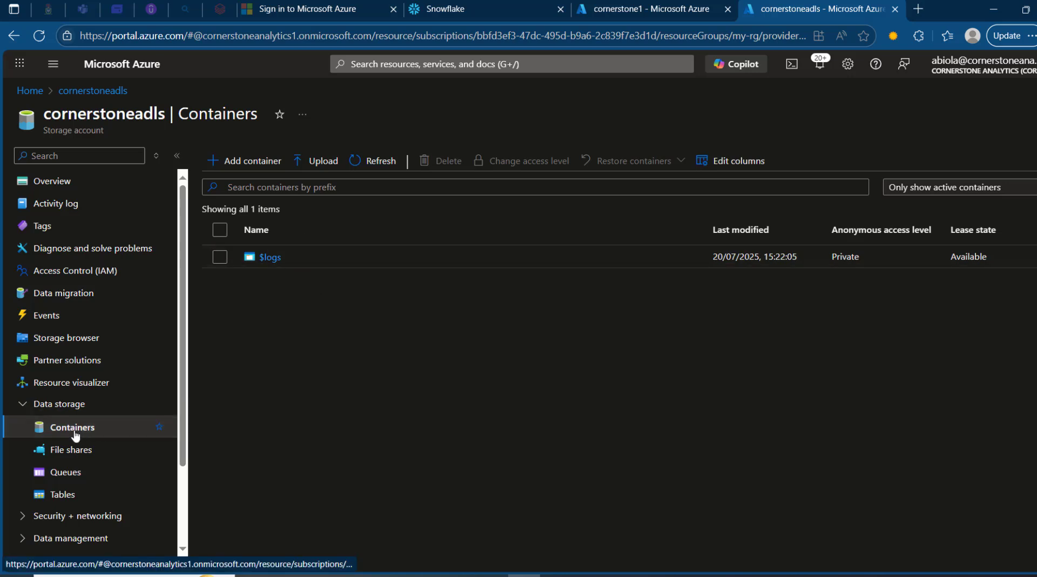
{"action": "left_click", "coordinate": [254, 161]}
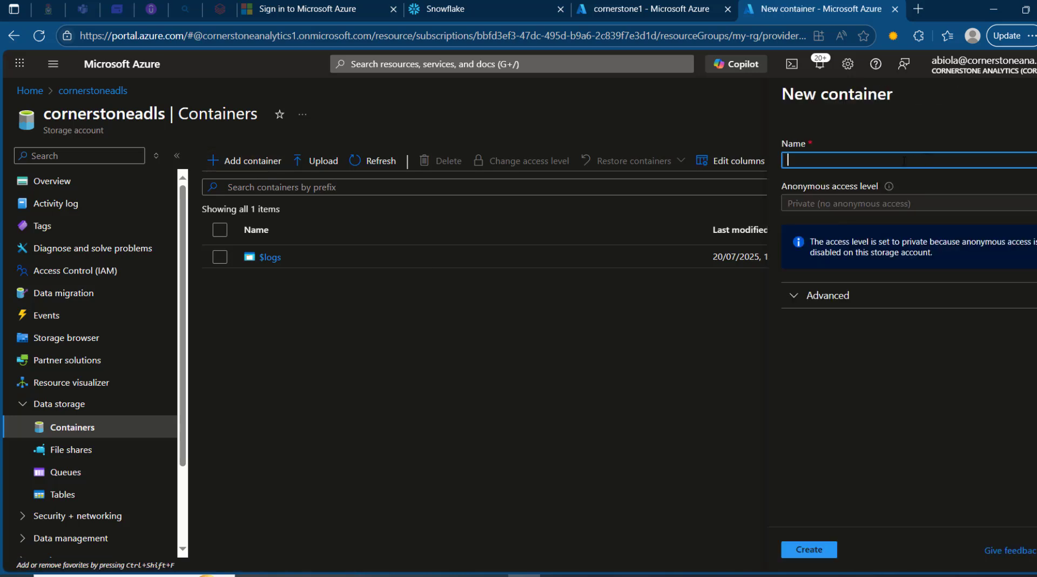
{"action": "type", "text": "input"}
{"action": "left_click", "coordinate": [808, 549]}
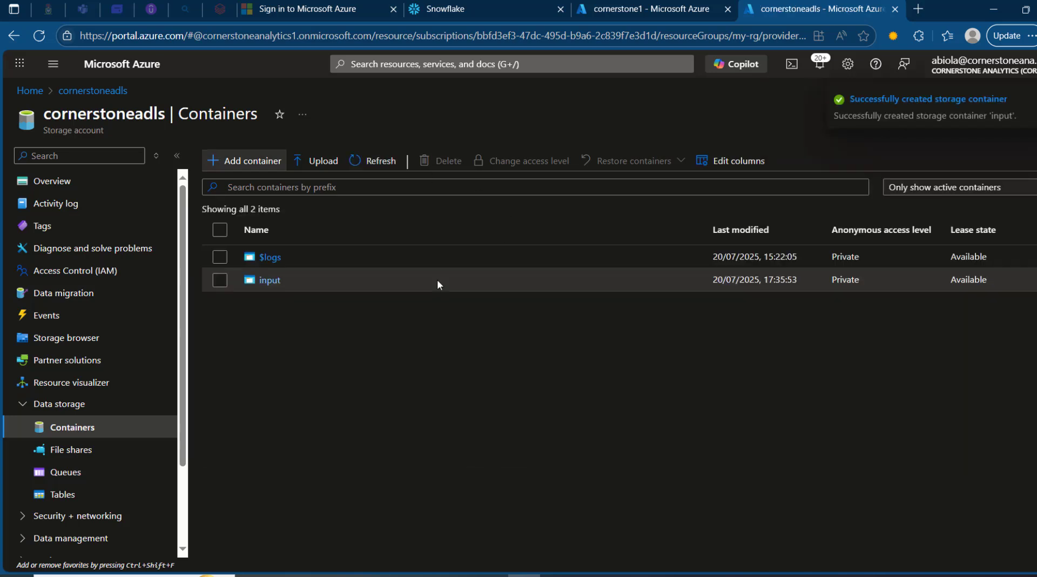
Add a second container named output to the cornerstoneadls storage account
{"action": "left_click", "coordinate": [240, 160]}
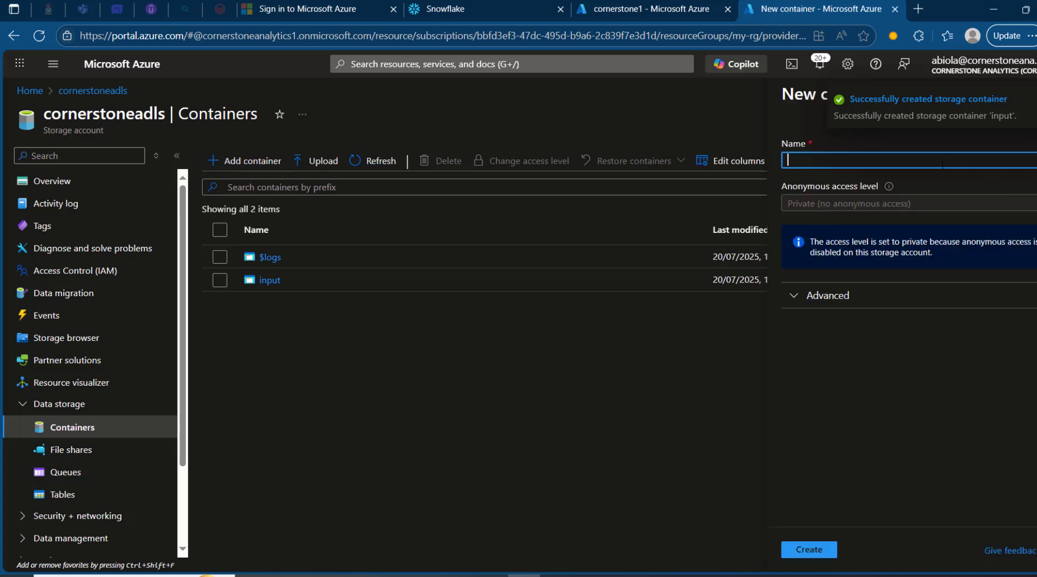
{"action": "type", "text": "outp"}
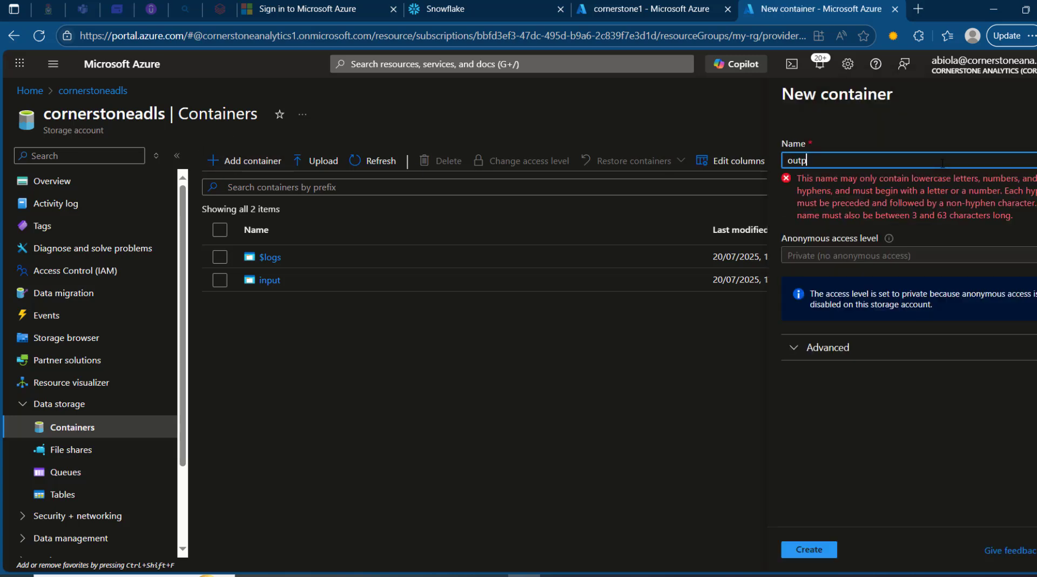
{"action": "type", "text": "ut"}
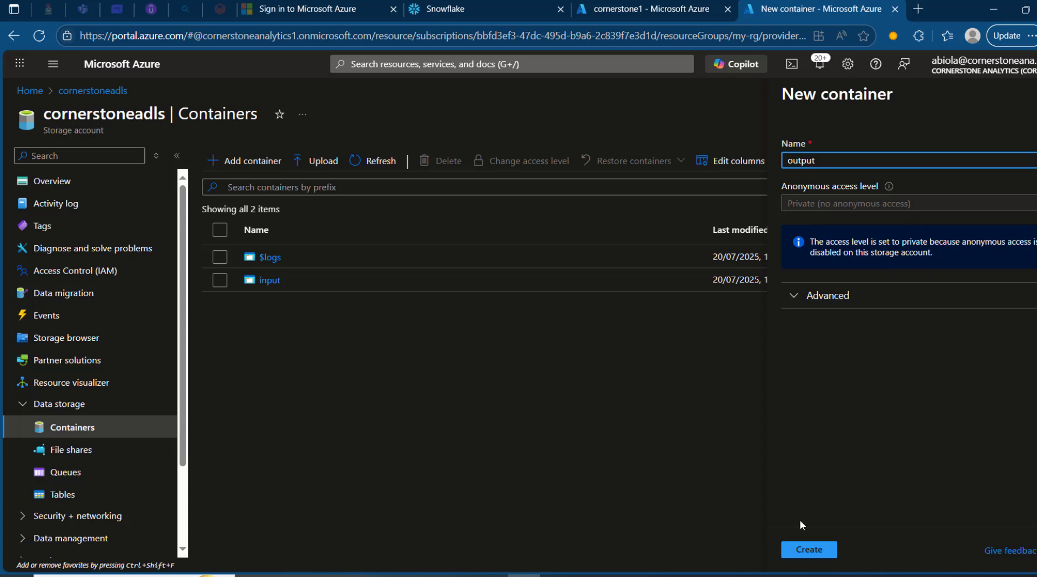
{"action": "left_click", "coordinate": [809, 549]}
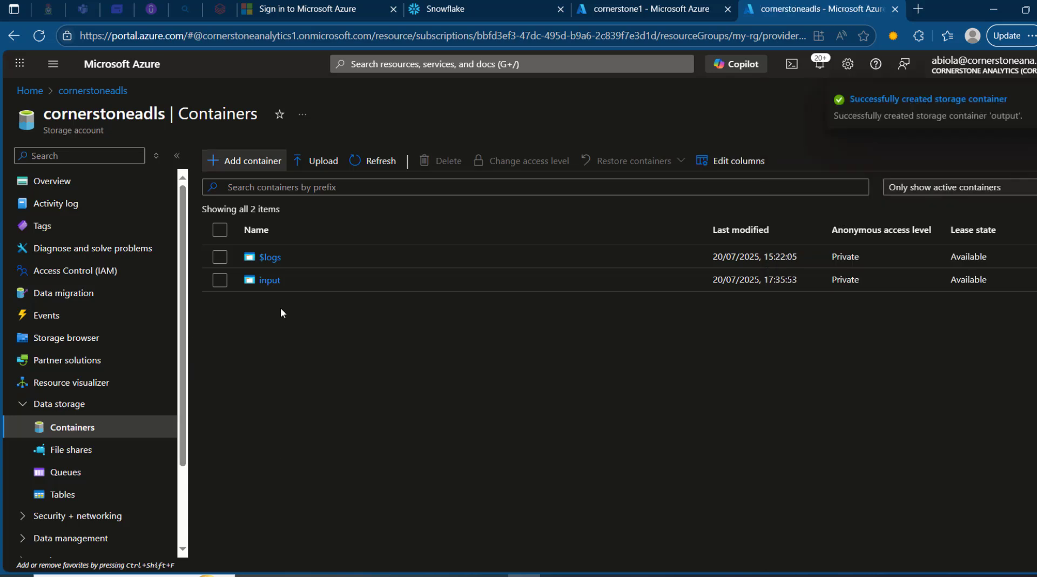
Upload the file sales2015.csv to the input container
{"action": "left_click", "coordinate": [278, 285]}
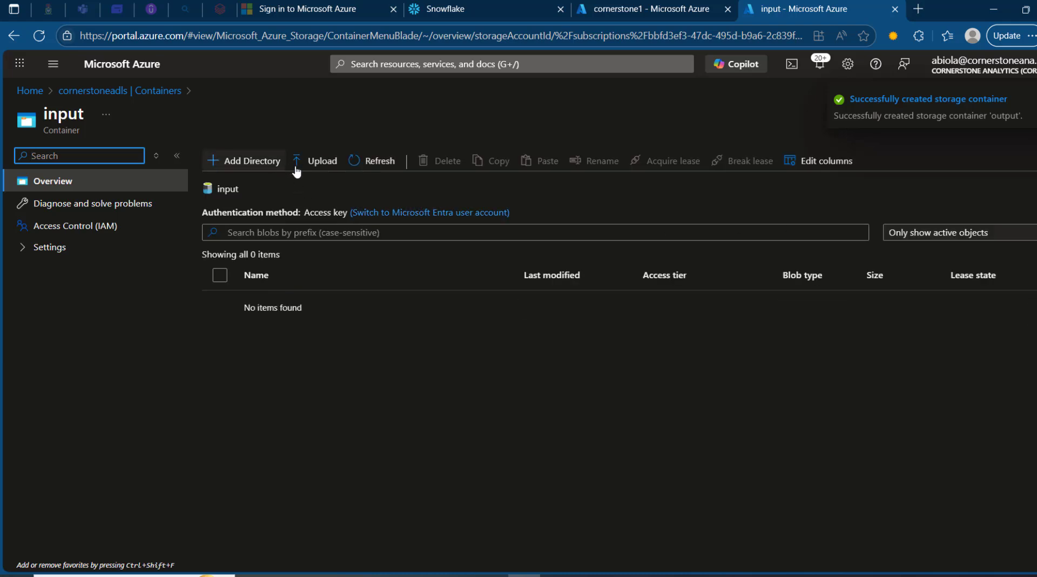
{"action": "left_click", "coordinate": [313, 162]}
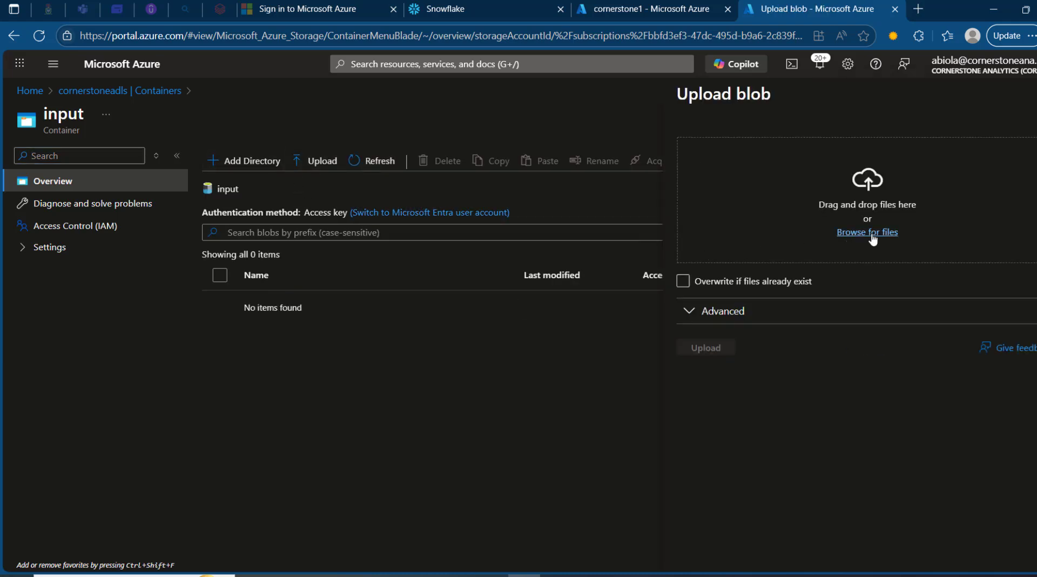
{"action": "left_click", "coordinate": [871, 233]}
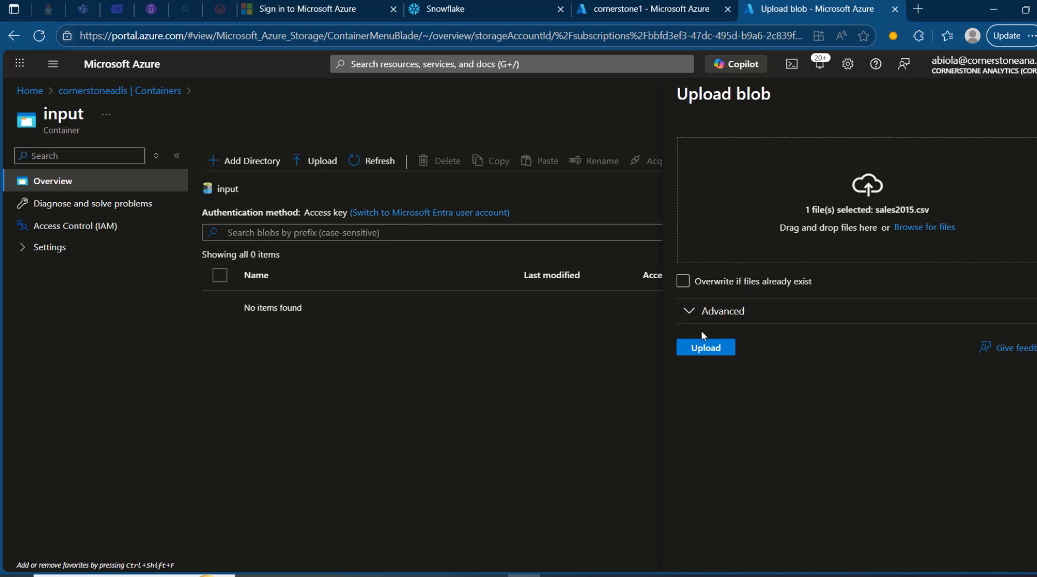
{"action": "left_click", "coordinate": [708, 350]}
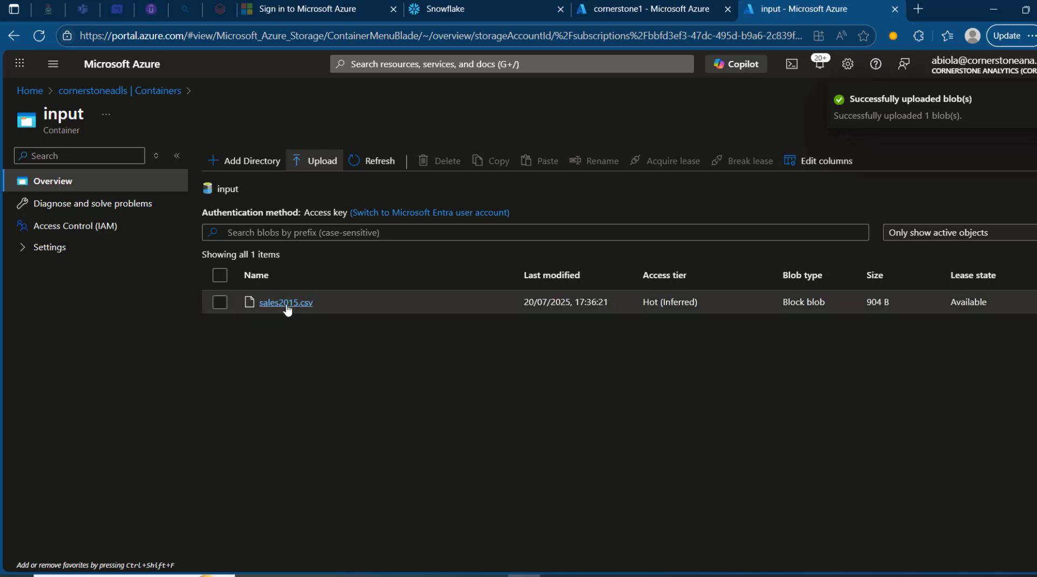
Examine the contents of sales2015.csv as raw text and as a table preview, and close the blob's details
{"action": "left_click", "coordinate": [287, 304]}
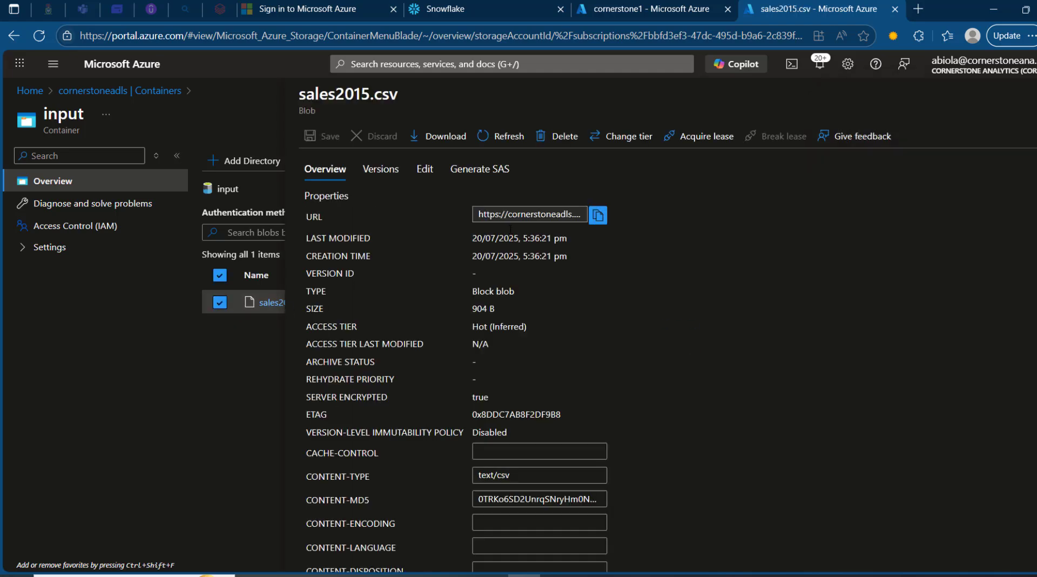
{"action": "left_click", "coordinate": [430, 174]}
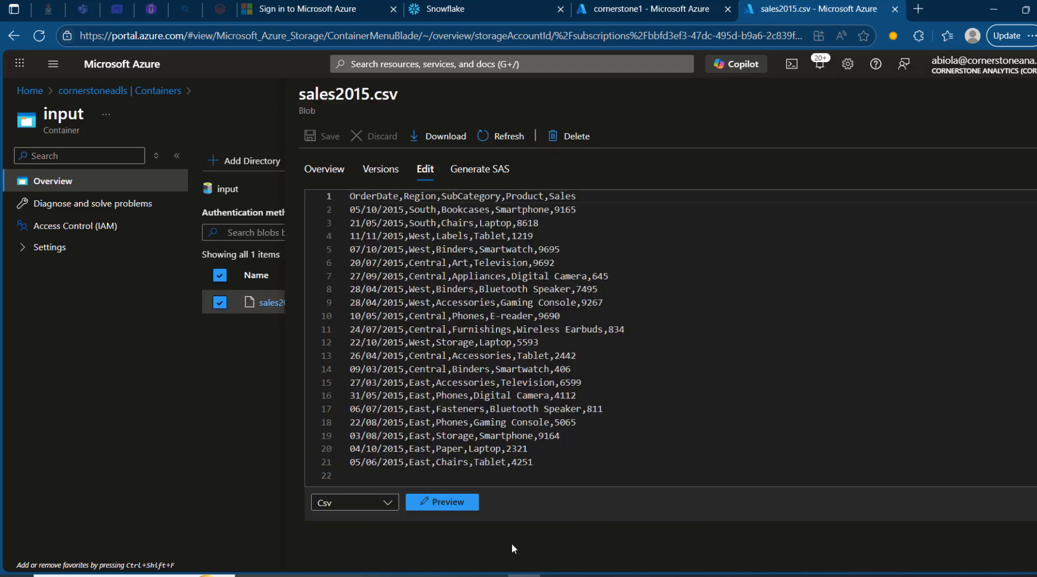
{"action": "left_click", "coordinate": [456, 503]}
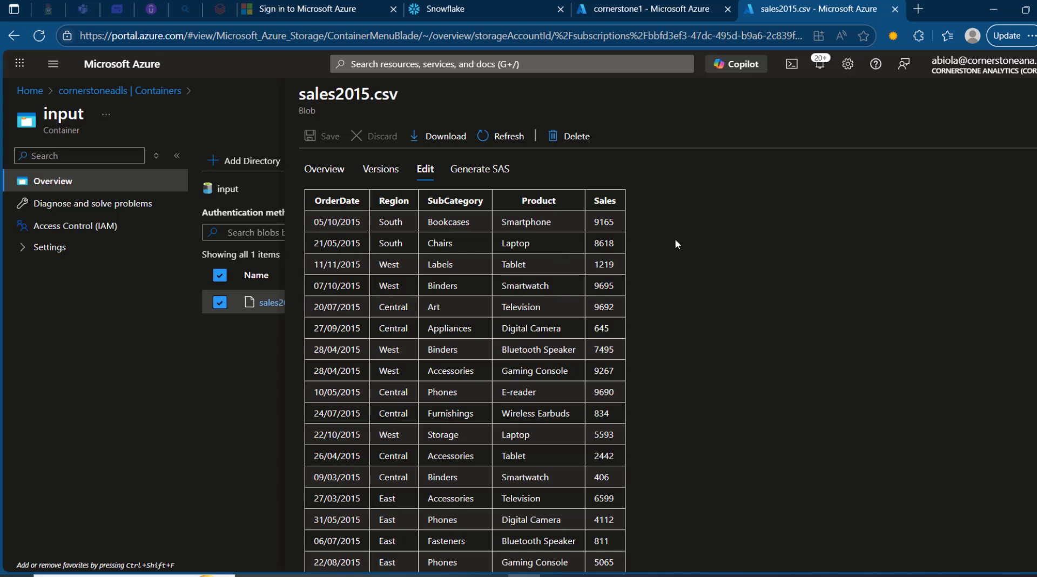
{"action": "left_click", "coordinate": [1036, 94]}
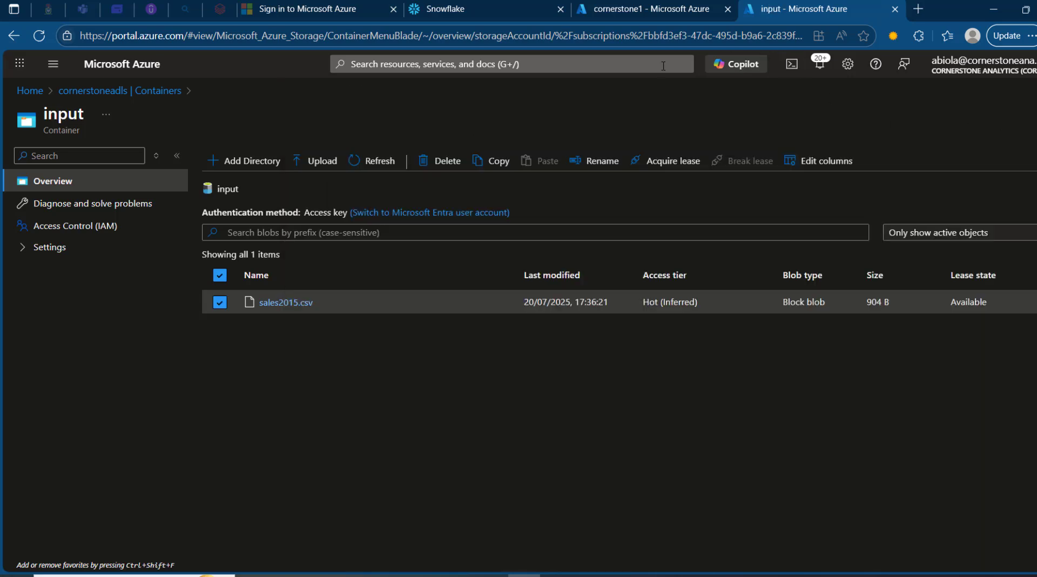
{"action": "left_click", "coordinate": [671, 4]}
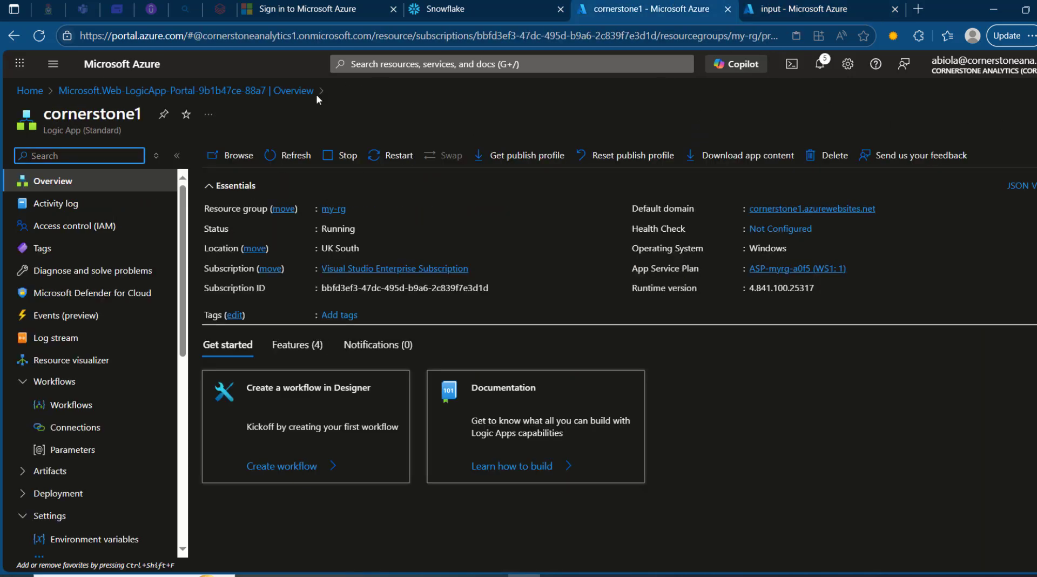
{"action": "left_click", "coordinate": [866, 4]}
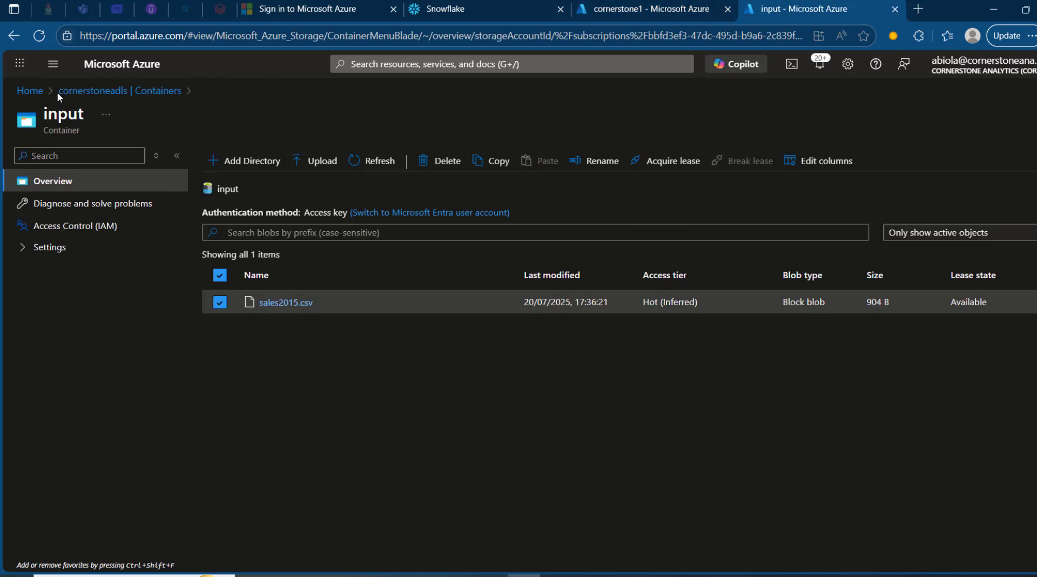
Start a role assignment in the access control of the cornerstoneadls storage account and choose the Storage Blob Data Contributor role
{"action": "left_click", "coordinate": [90, 91]}
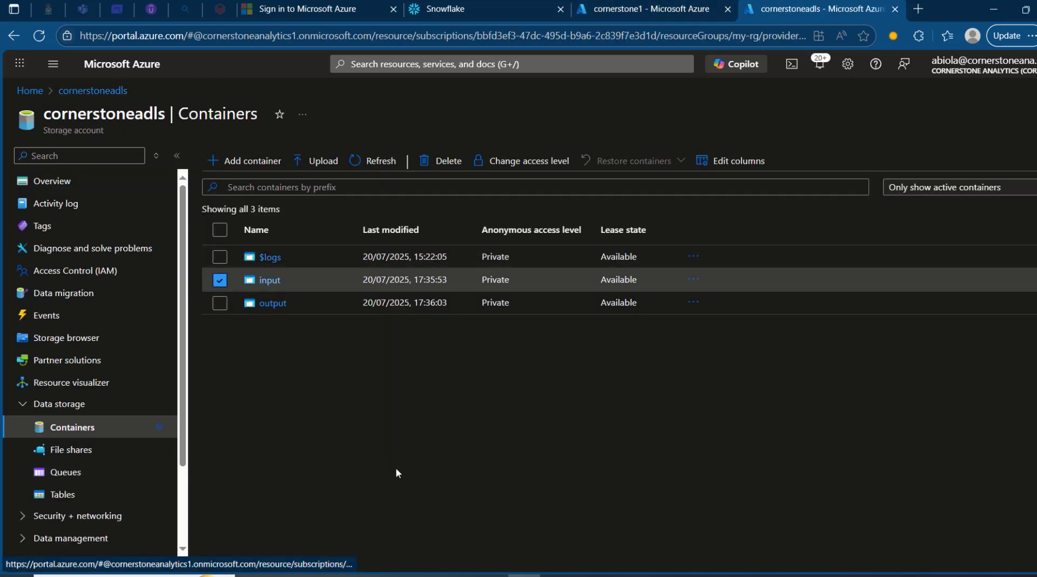
{"action": "left_click", "coordinate": [91, 279]}
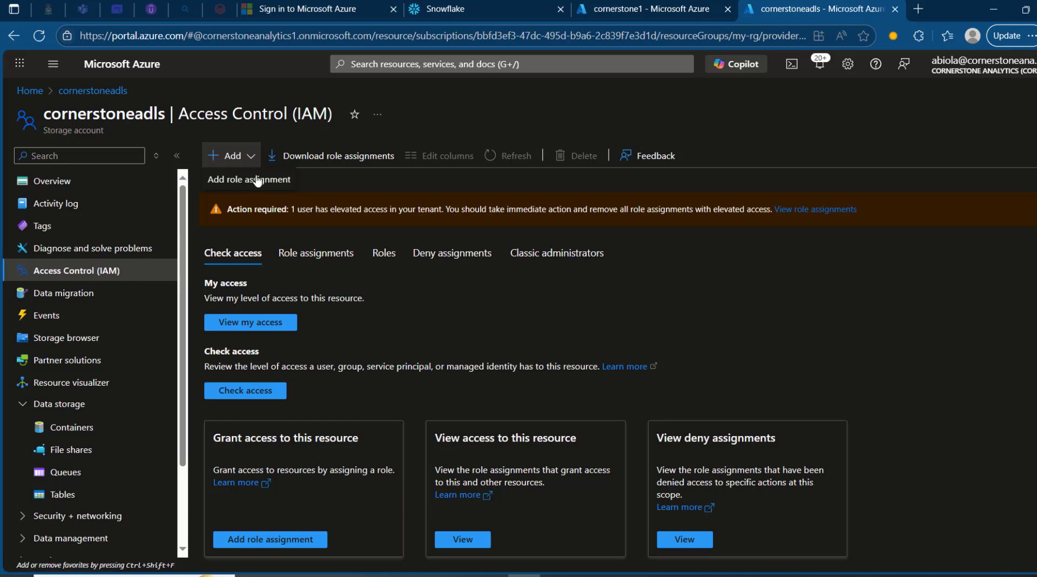
{"action": "left_click", "coordinate": [264, 184]}
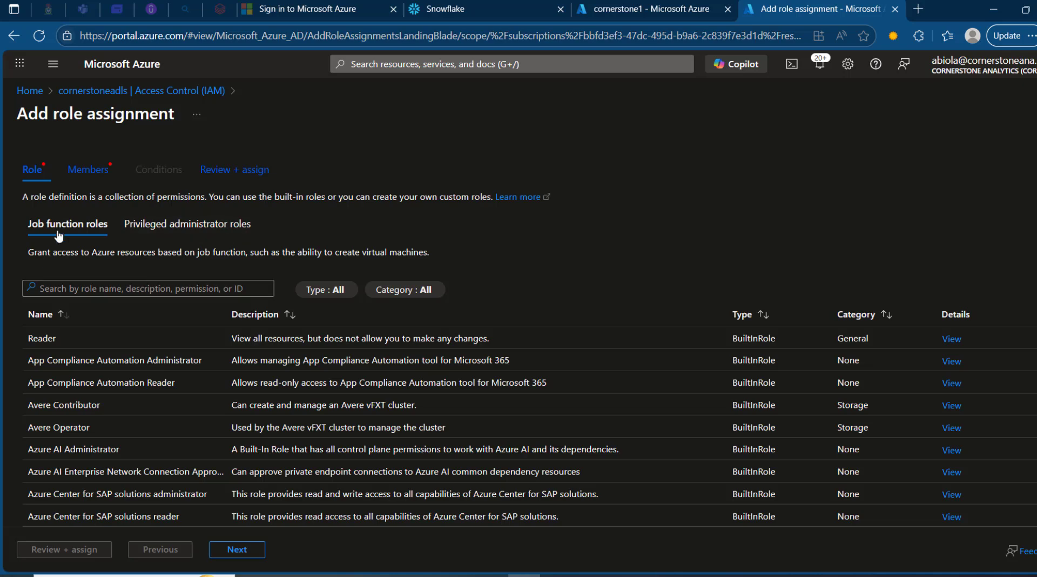
{"action": "left_click", "coordinate": [115, 289]}
{"action": "type", "text": "b"}
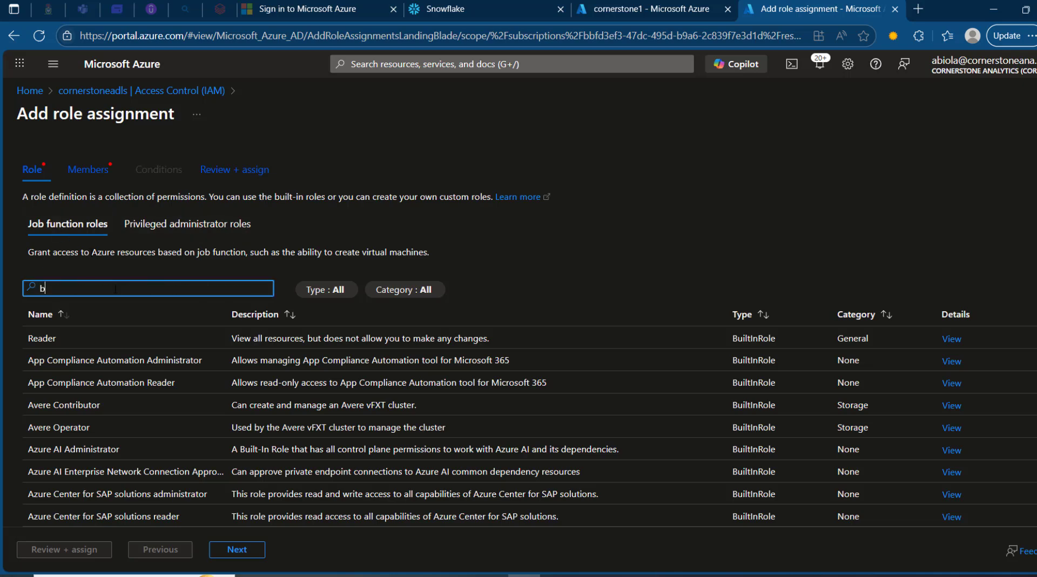
{"action": "type", "text": "lob data"}
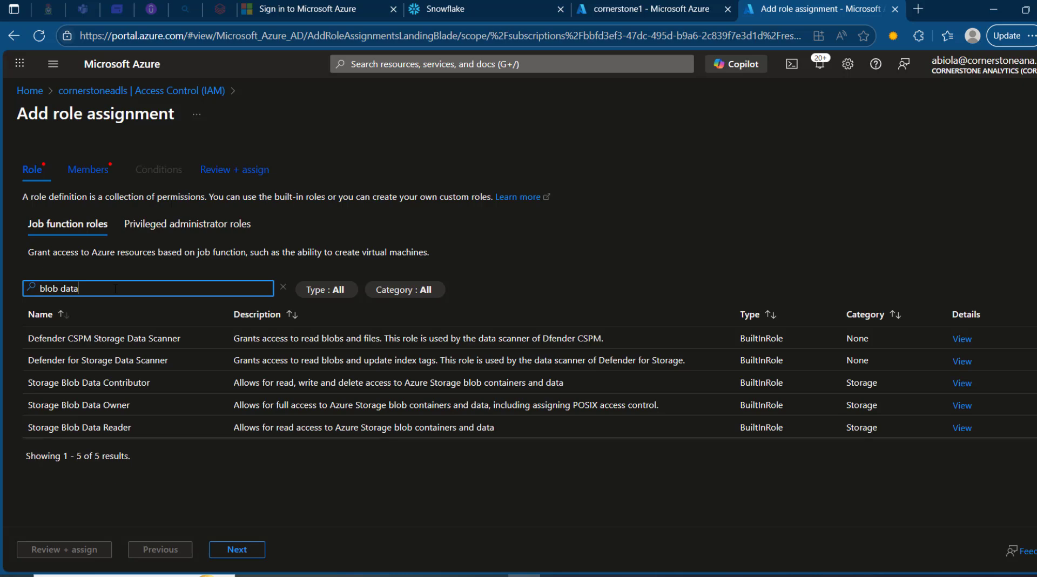
{"action": "left_click", "coordinate": [151, 383]}
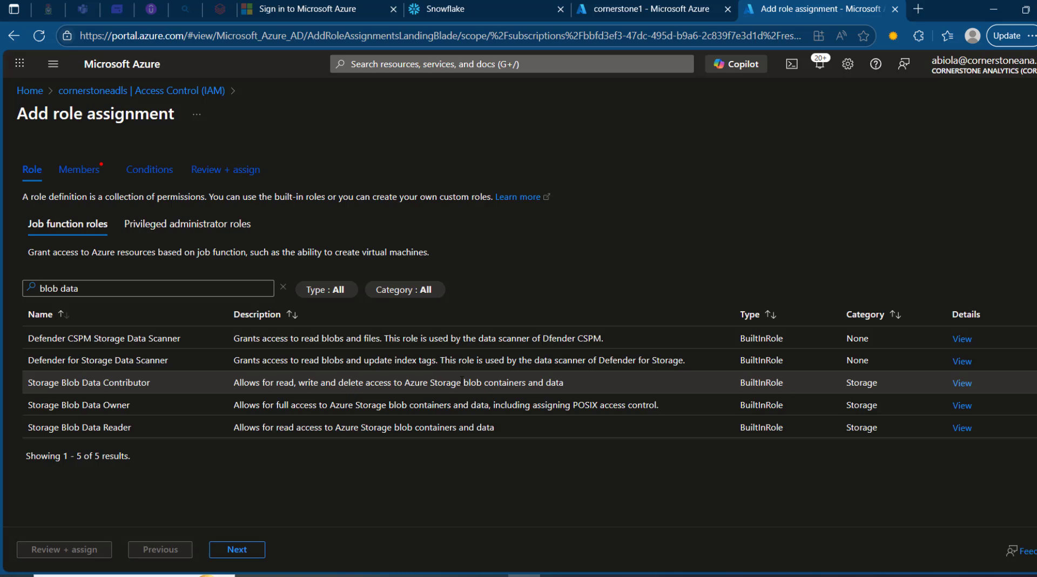
{"action": "left_click", "coordinate": [232, 548]}
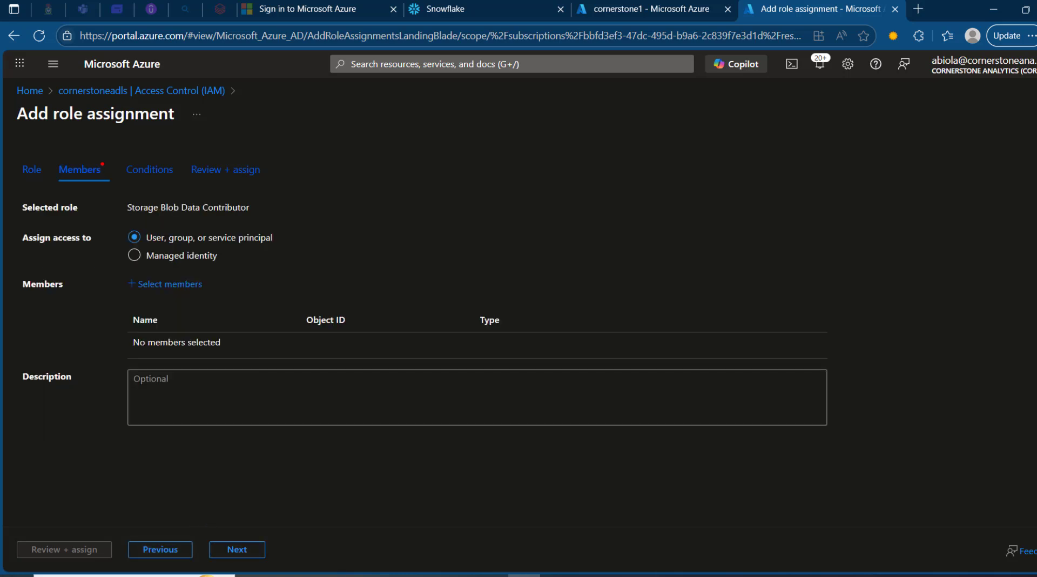
Assign the role to the managed identity of the Standard Logic App cornerstone1 and complete the assignment
{"action": "left_click", "coordinate": [169, 261]}
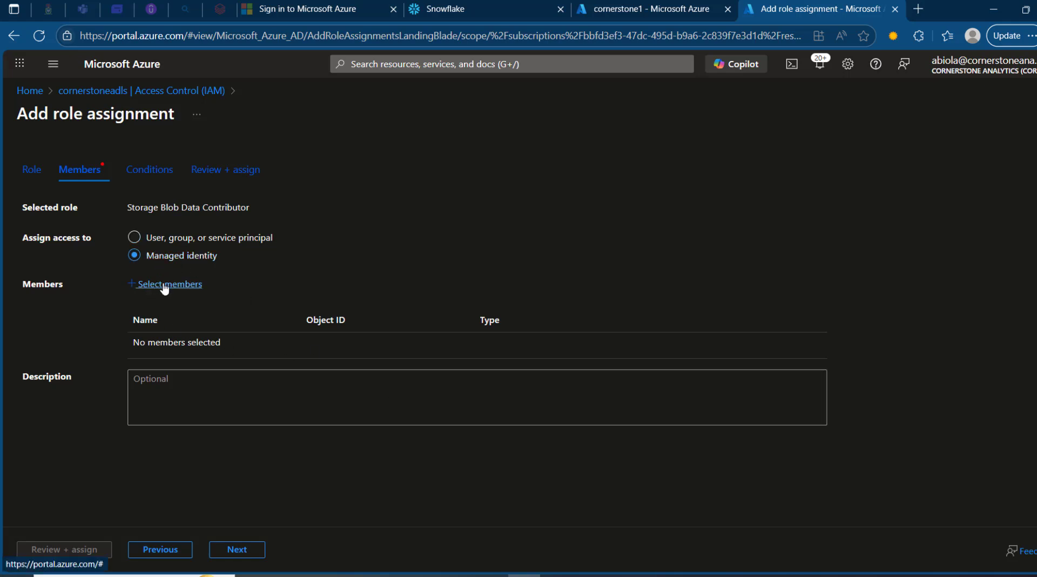
{"action": "left_click", "coordinate": [165, 284]}
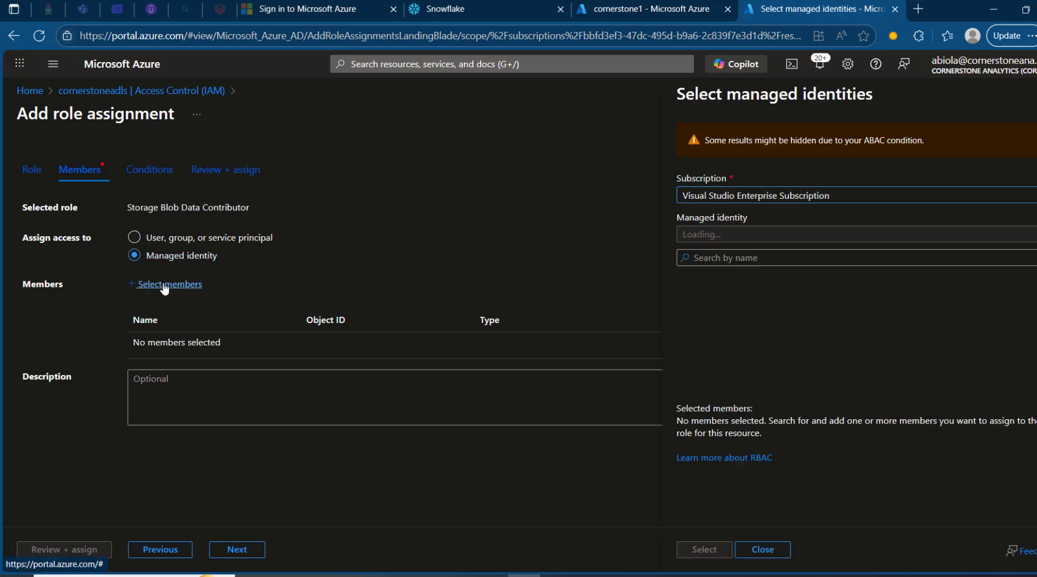
{"action": "left_click", "coordinate": [838, 235]}
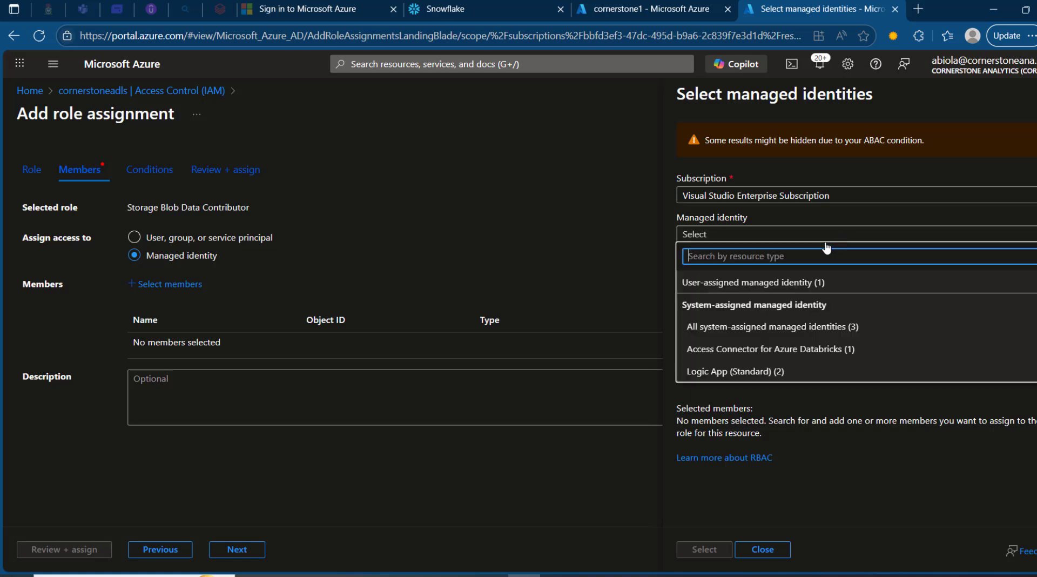
{"action": "left_click", "coordinate": [747, 373]}
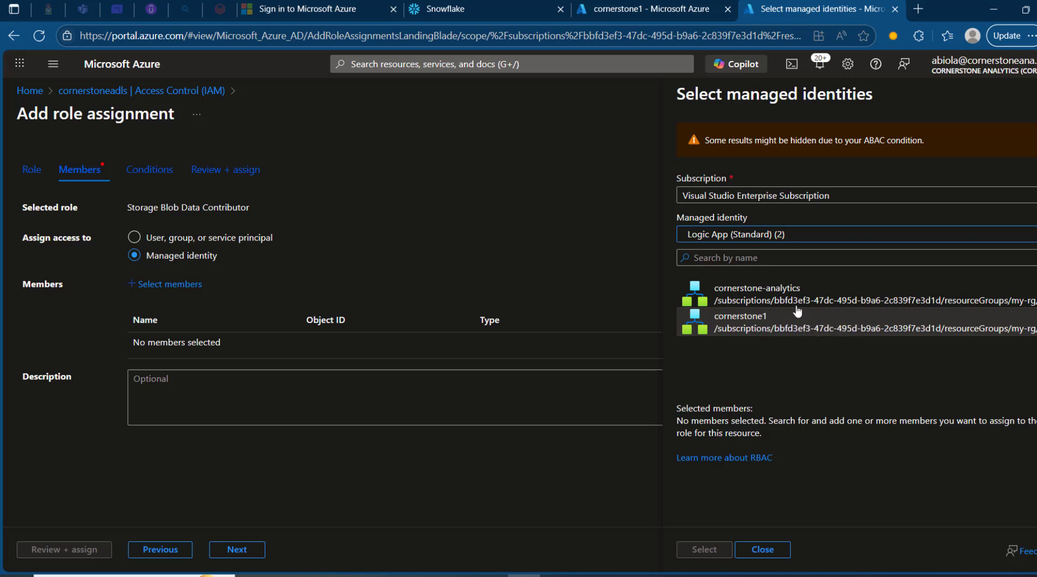
{"action": "left_click", "coordinate": [772, 323]}
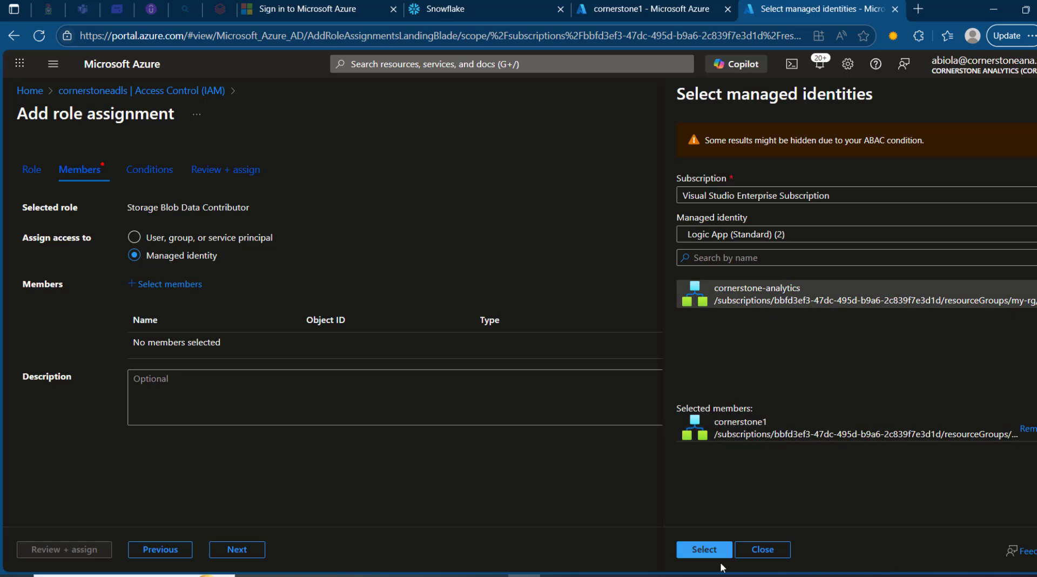
{"action": "left_click", "coordinate": [705, 550]}
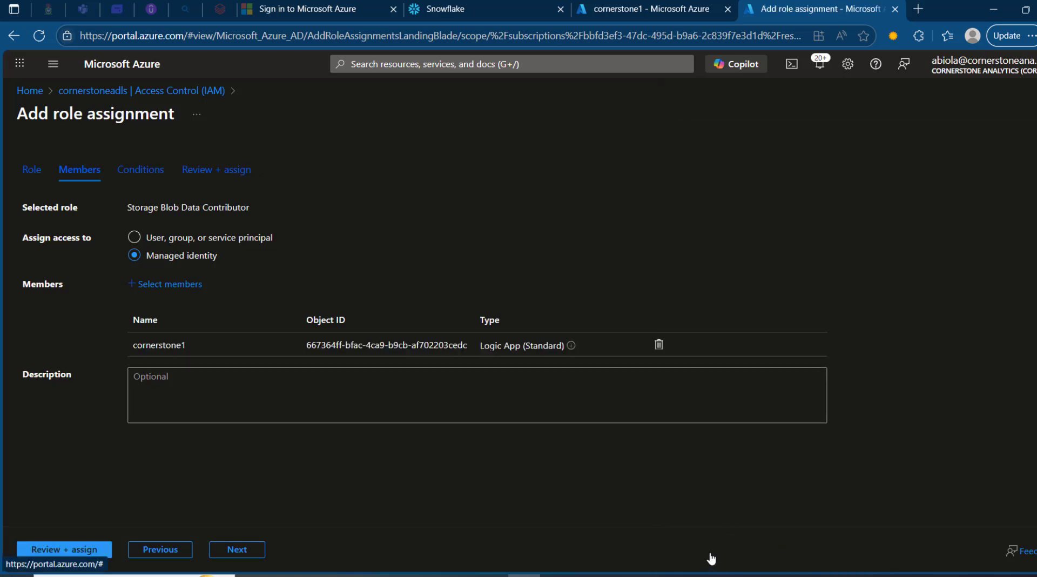
{"action": "left_click_drag", "start_coordinate": [306, 345], "coordinate": [530, 346]}
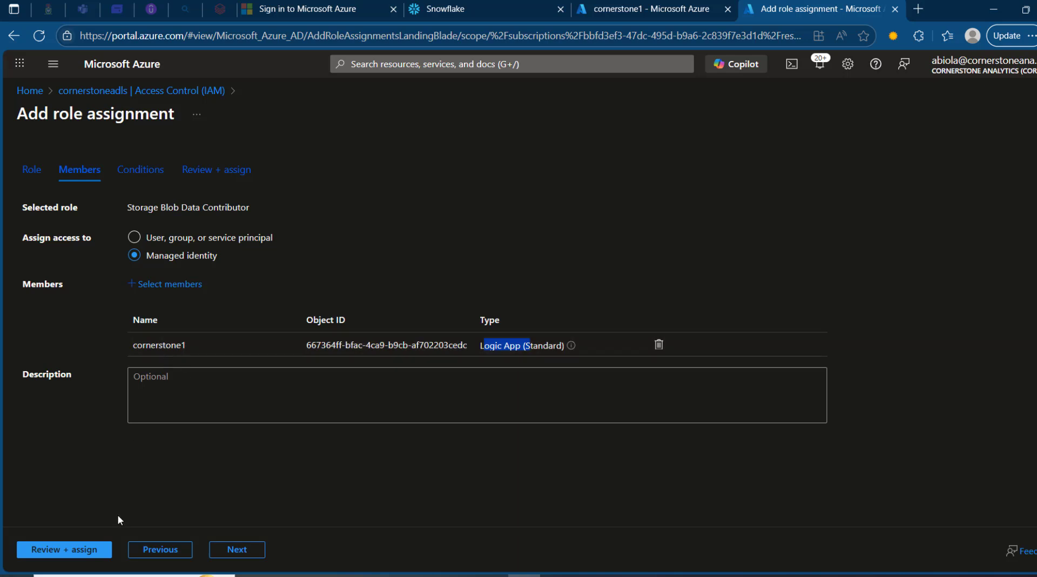
{"action": "left_click", "coordinate": [66, 549]}
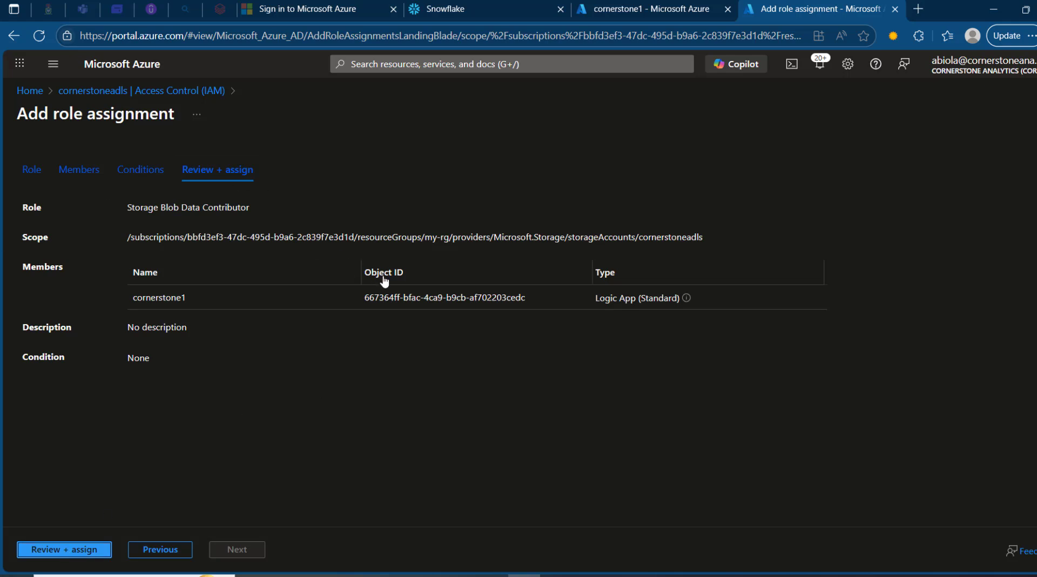
{"action": "left_click", "coordinate": [58, 552]}
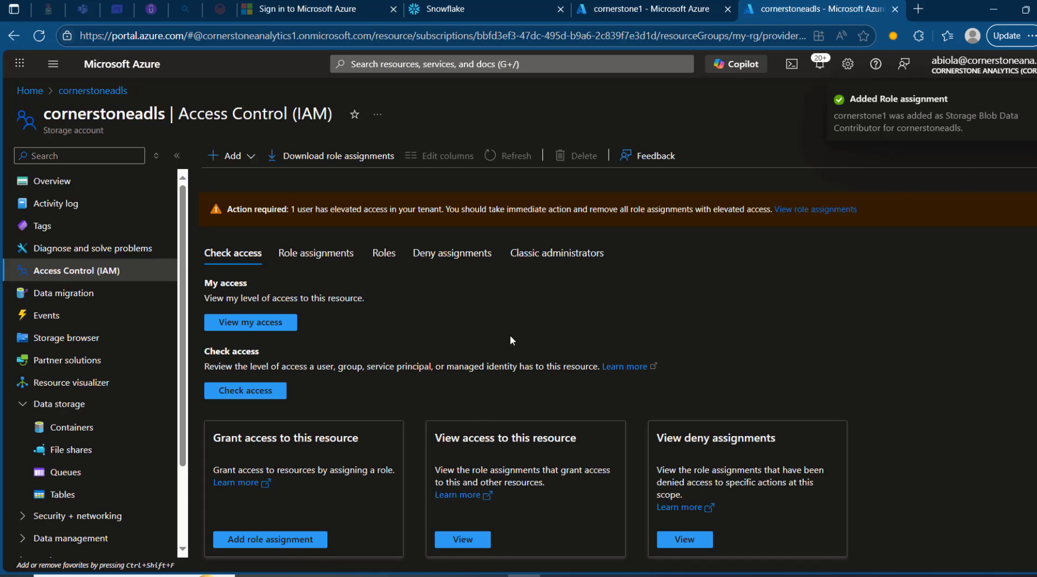
Check the cornerstoneadls role assignments for the cornerstone1 identity, and look through the storage account's containers and the input container's contents
{"action": "left_click", "coordinate": [320, 263]}
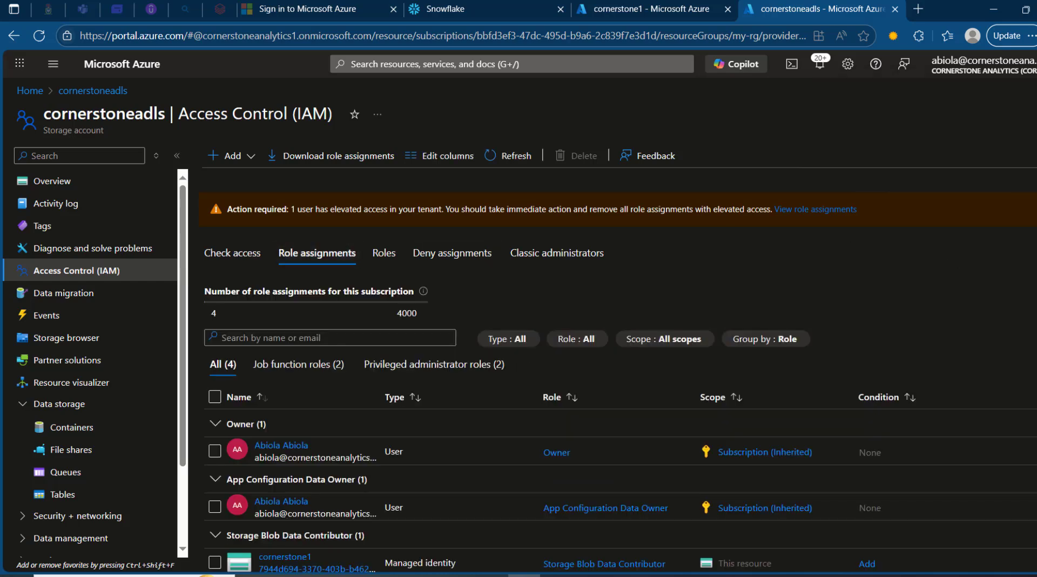
{"action": "scroll", "coordinate": [343, 458], "scroll_direction": "down", "scroll_amount": 2}
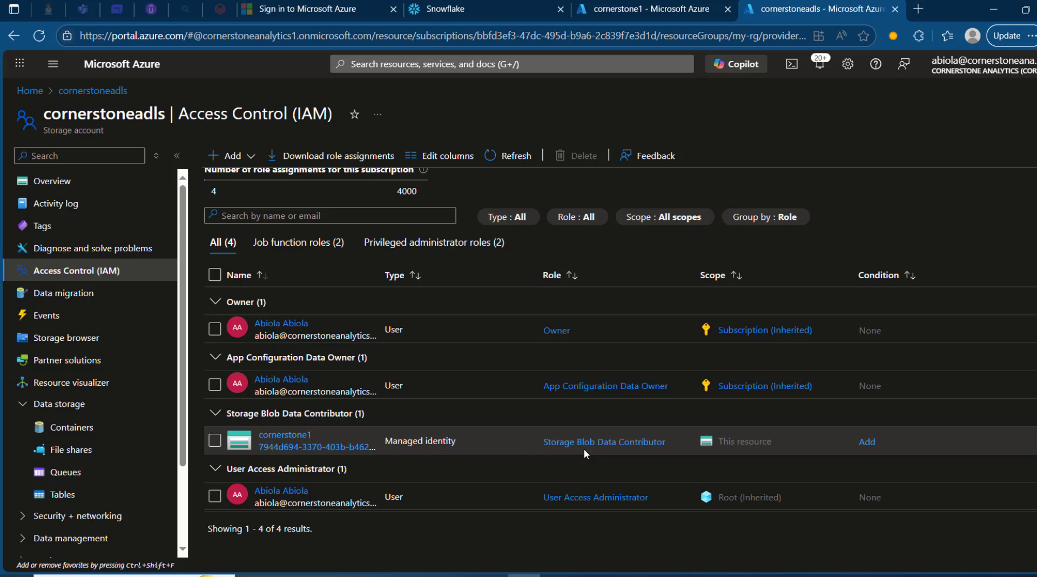
{"action": "left_click", "coordinate": [623, 6]}
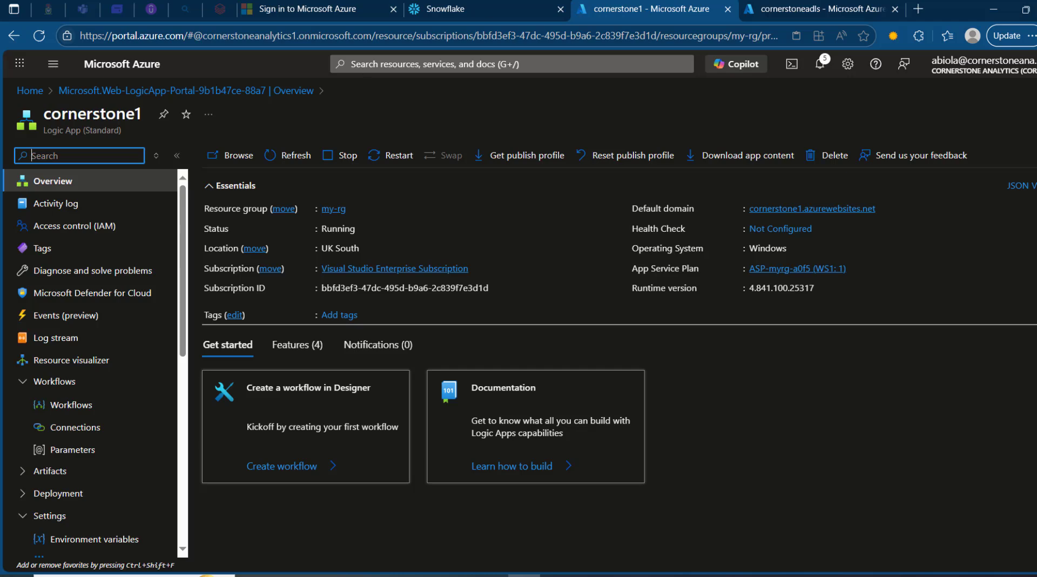
{"action": "left_click", "coordinate": [803, 7]}
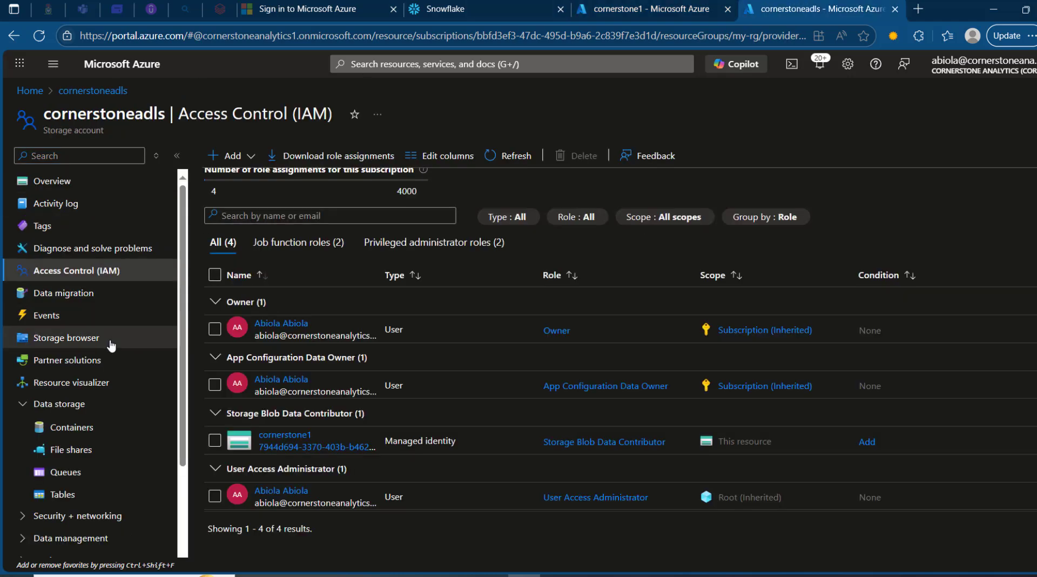
{"action": "left_click", "coordinate": [104, 424]}
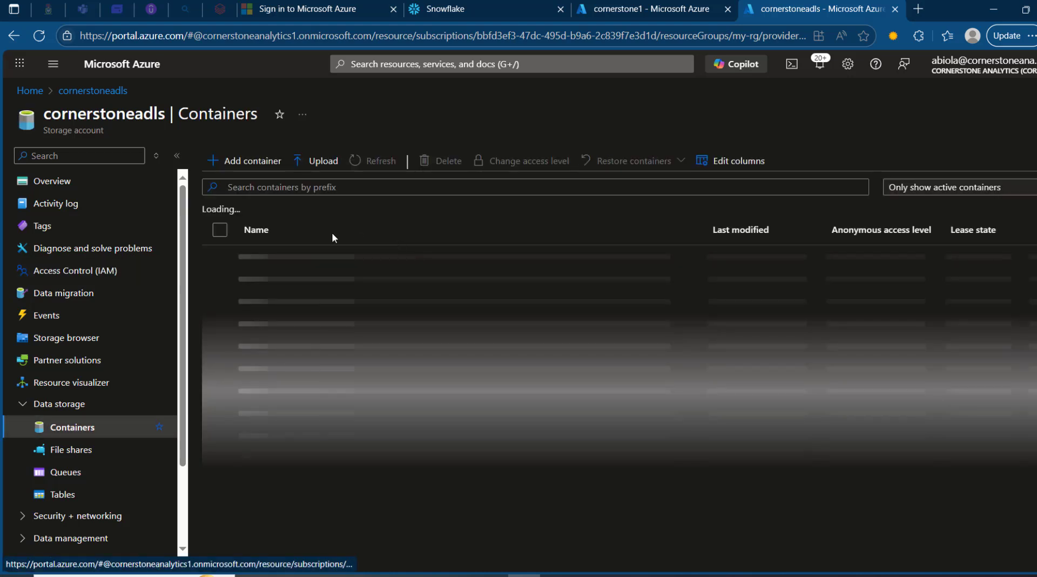
{"action": "left_click", "coordinate": [269, 280]}
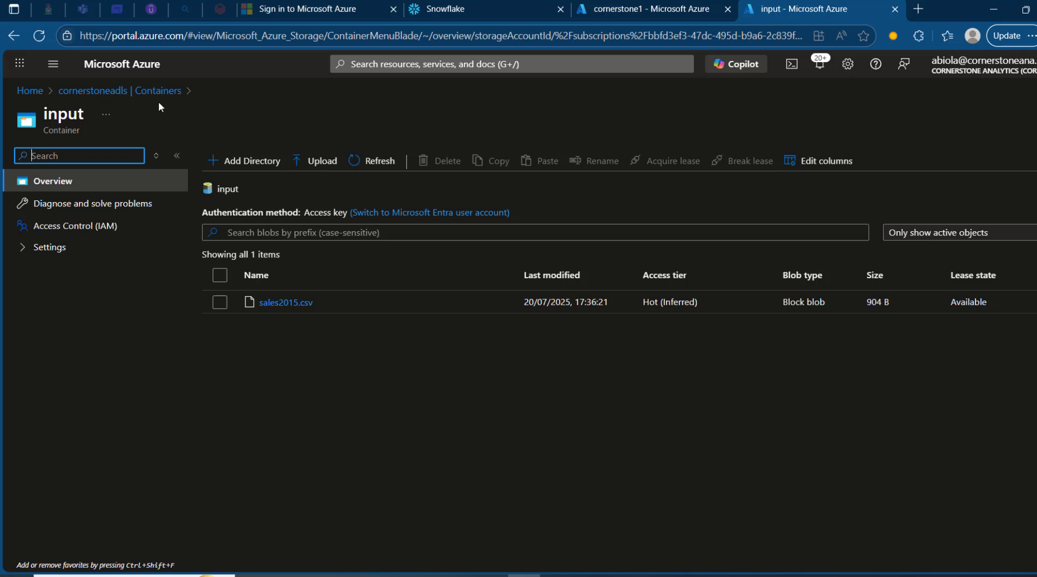
{"action": "left_click", "coordinate": [160, 91]}
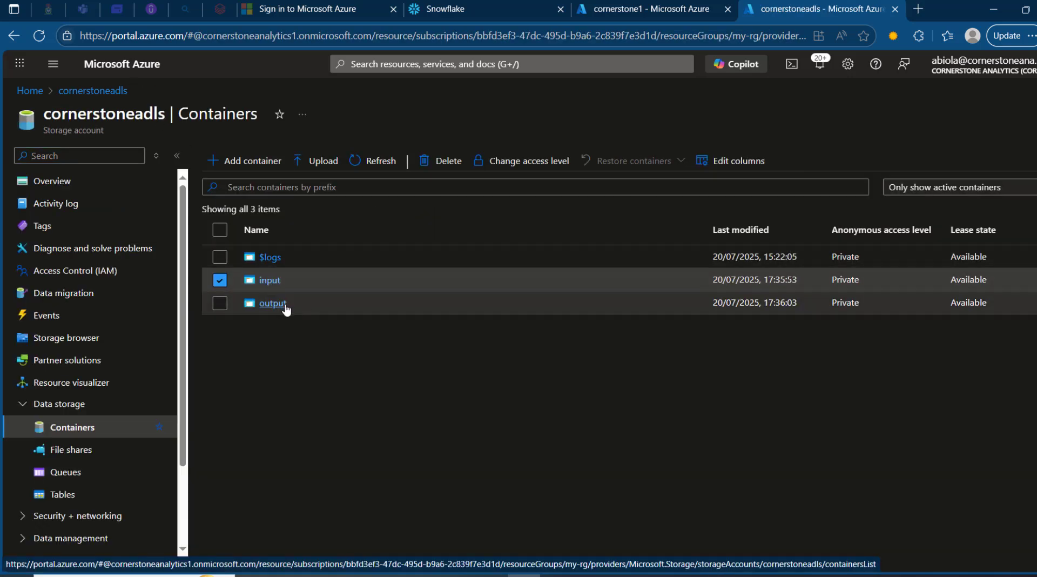
Create a Stateful workflow named data-movement in the cornerstone1 Logic App and refresh the workflow list
{"action": "left_click", "coordinate": [684, 4]}
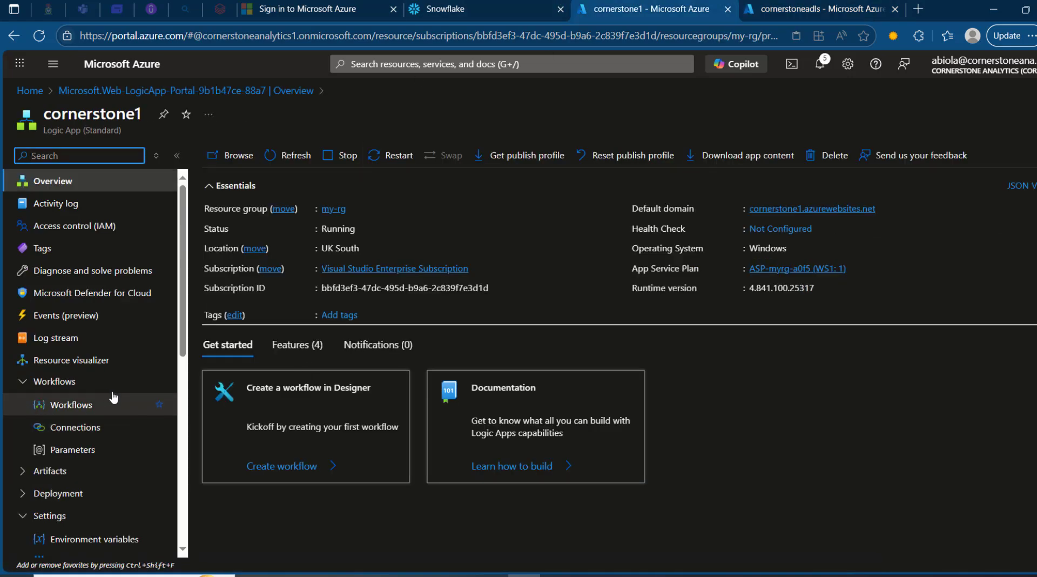
{"action": "left_click", "coordinate": [68, 406]}
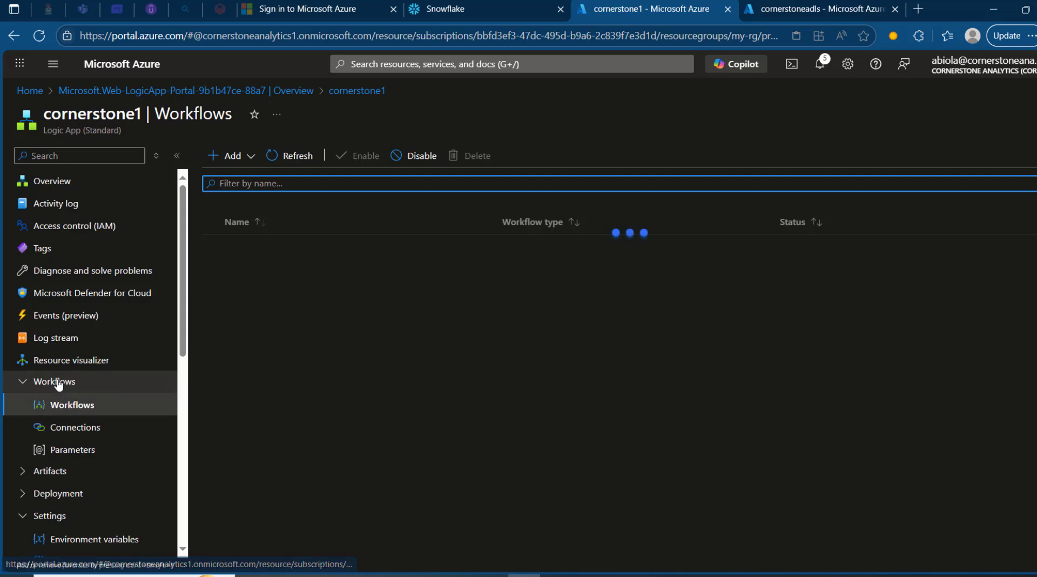
{"action": "left_click", "coordinate": [242, 157]}
{"action": "left_click", "coordinate": [241, 183]}
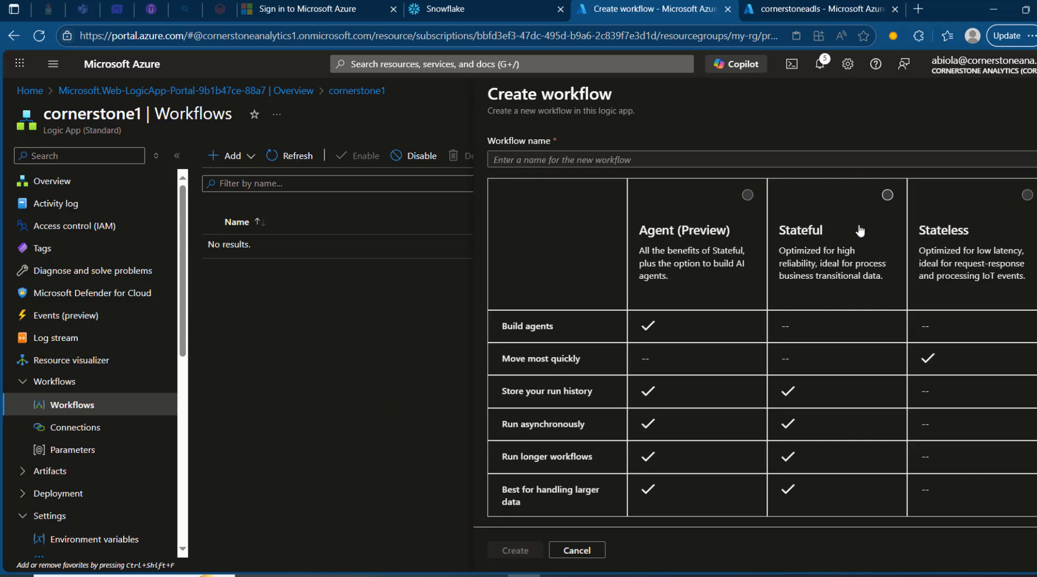
{"action": "left_click", "coordinate": [887, 196]}
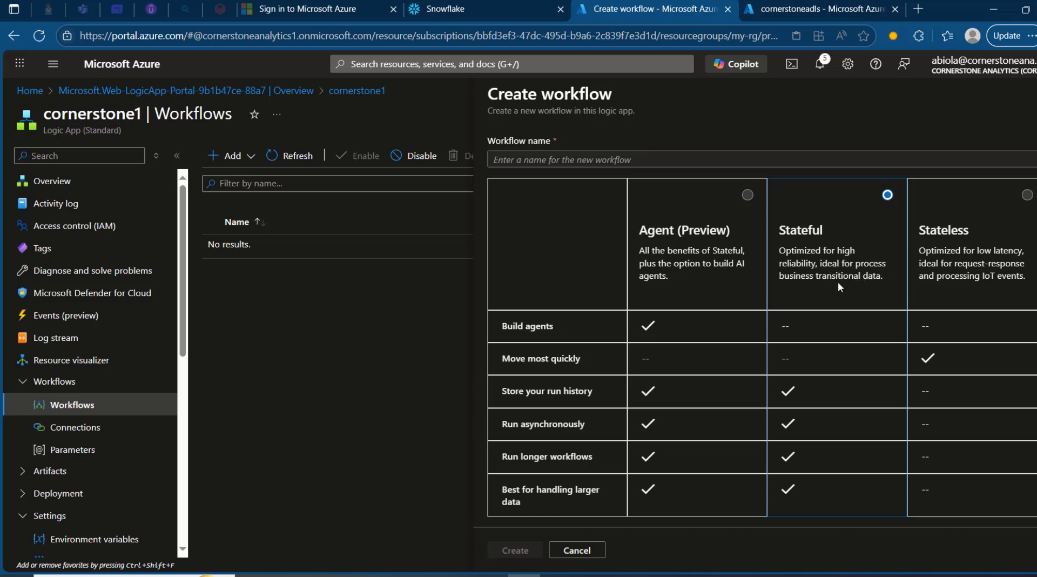
{"action": "left_click", "coordinate": [566, 161]}
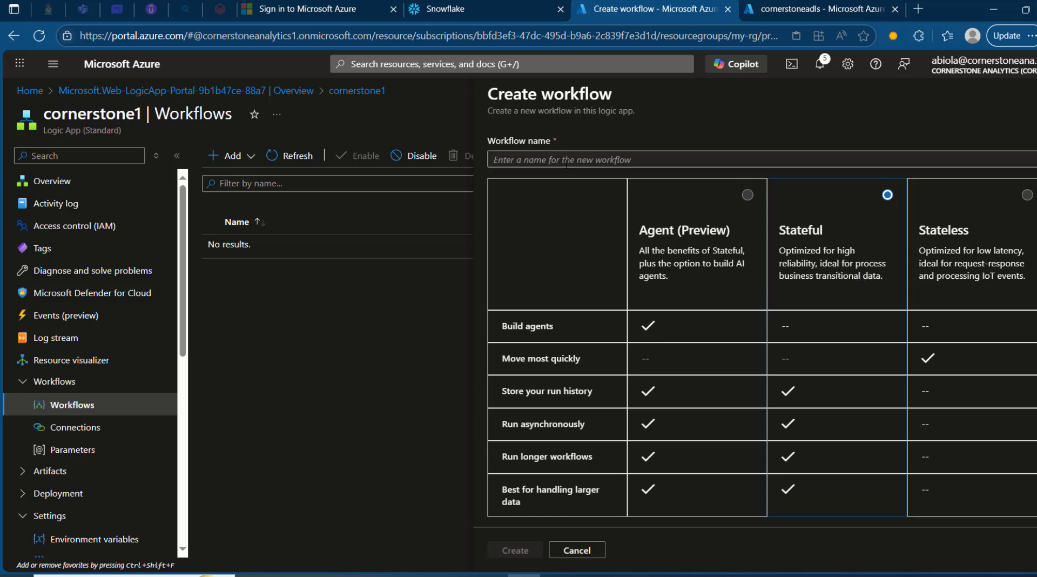
{"action": "type", "text": "data"}
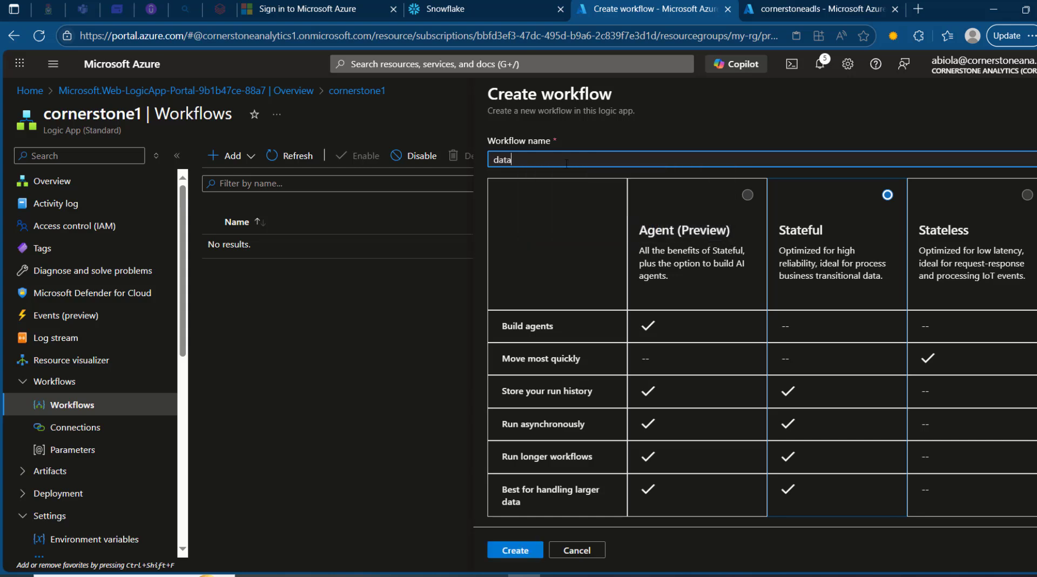
{"action": "type", "text": "-moe"}
{"action": "type", "text": "ement"}
{"action": "left_click", "coordinate": [506, 551]}
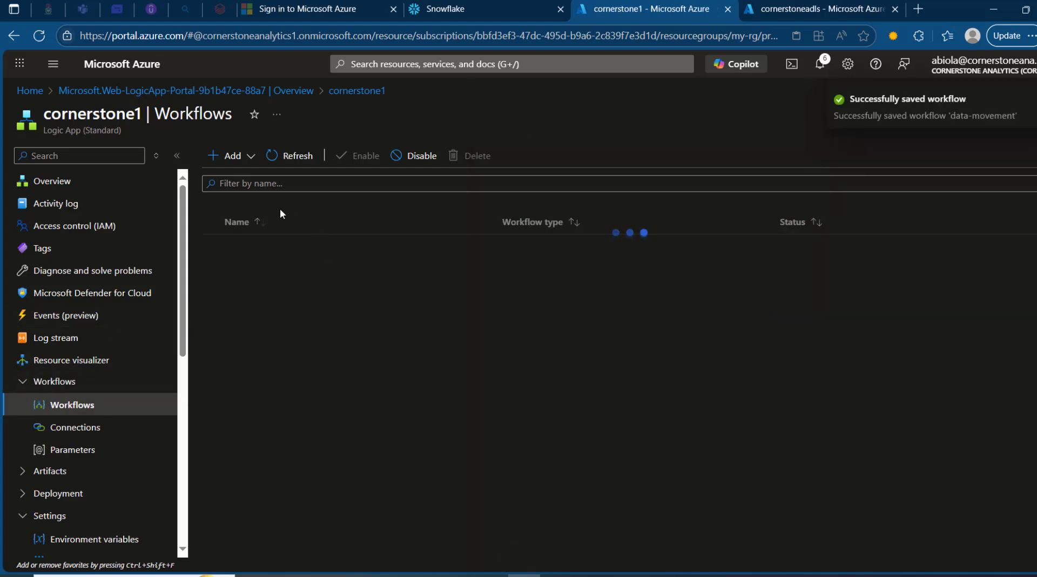
{"action": "left_click", "coordinate": [295, 158]}
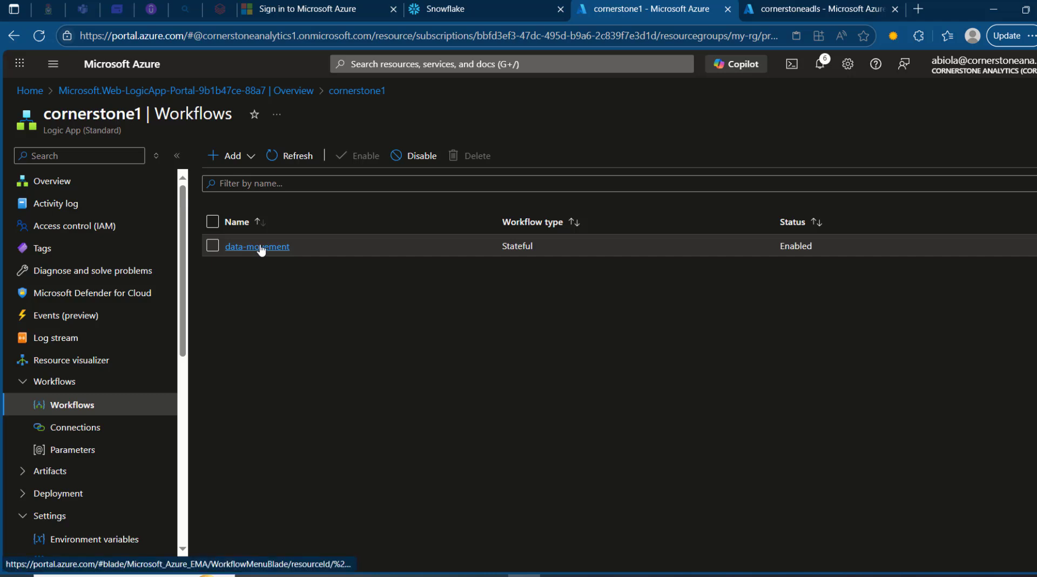
Open the data-movement workflow and add the built-in Azure Blob Storage trigger "When a blob is added or updated"
{"action": "left_click", "coordinate": [259, 248]}
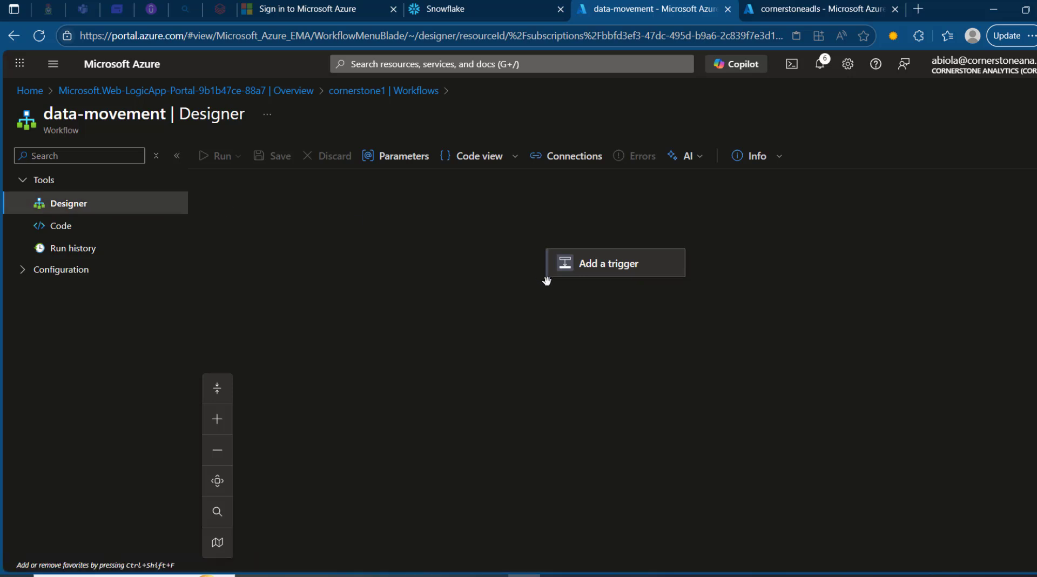
{"action": "left_click", "coordinate": [621, 264]}
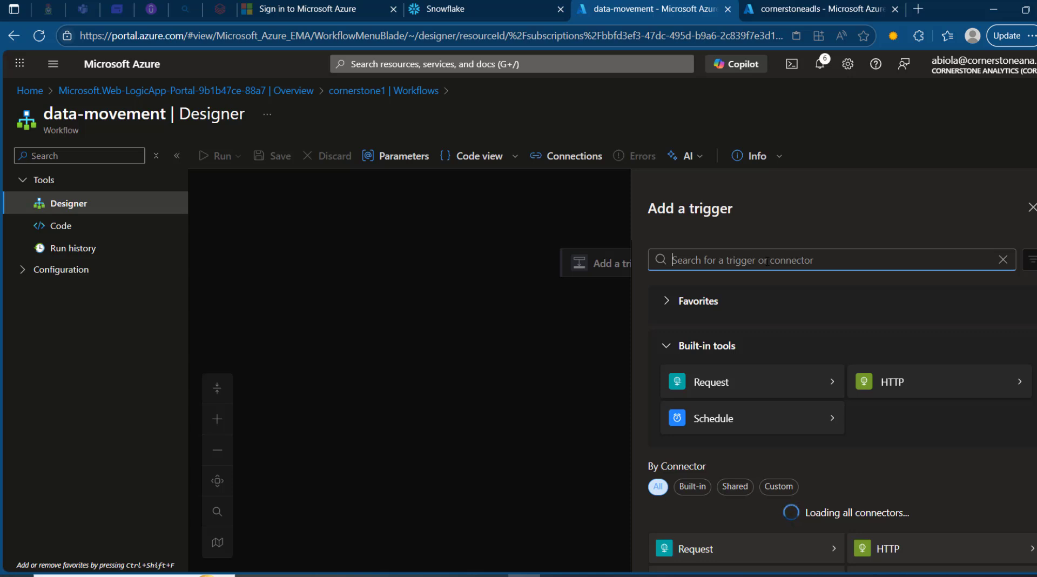
{"action": "type", "text": "when a blob"}
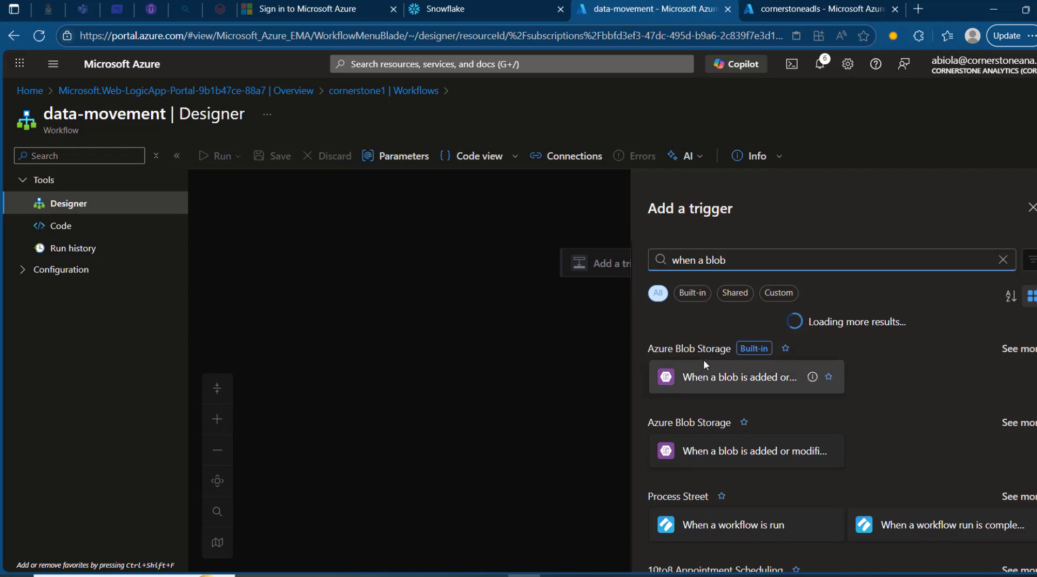
{"action": "left_click", "coordinate": [801, 8]}
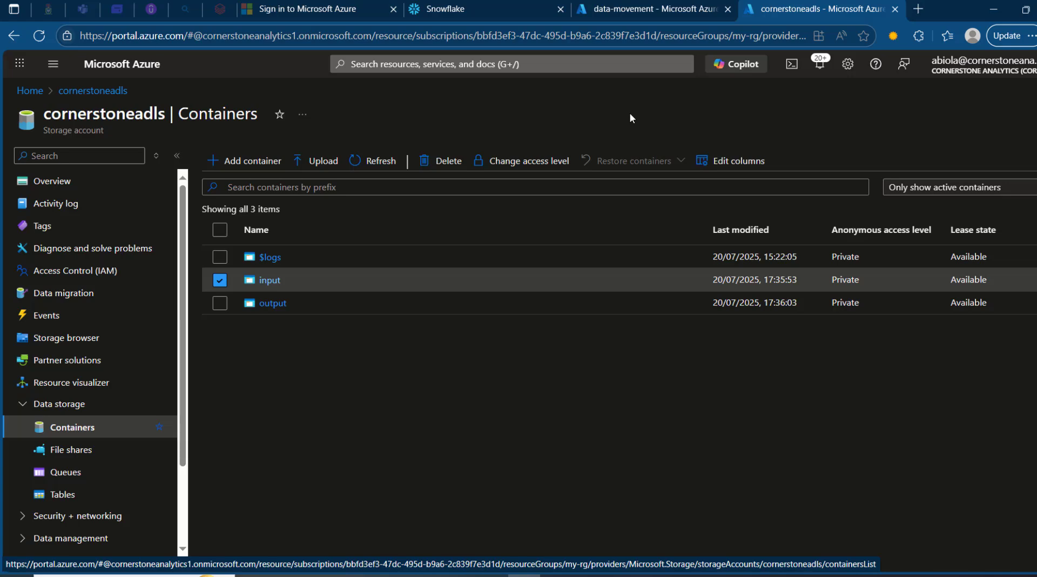
{"action": "left_click", "coordinate": [628, 7]}
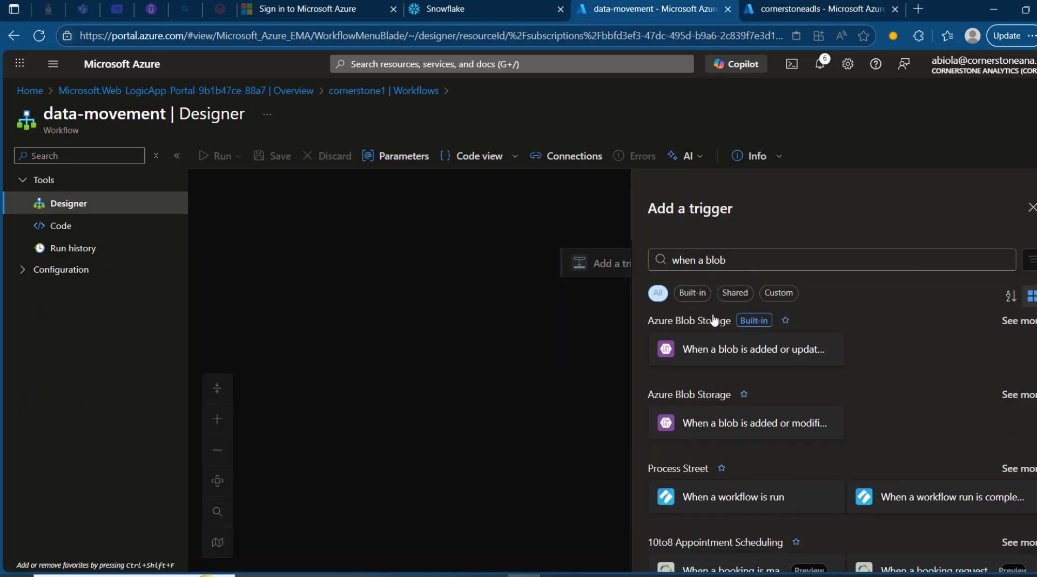
{"action": "left_click", "coordinate": [722, 346]}
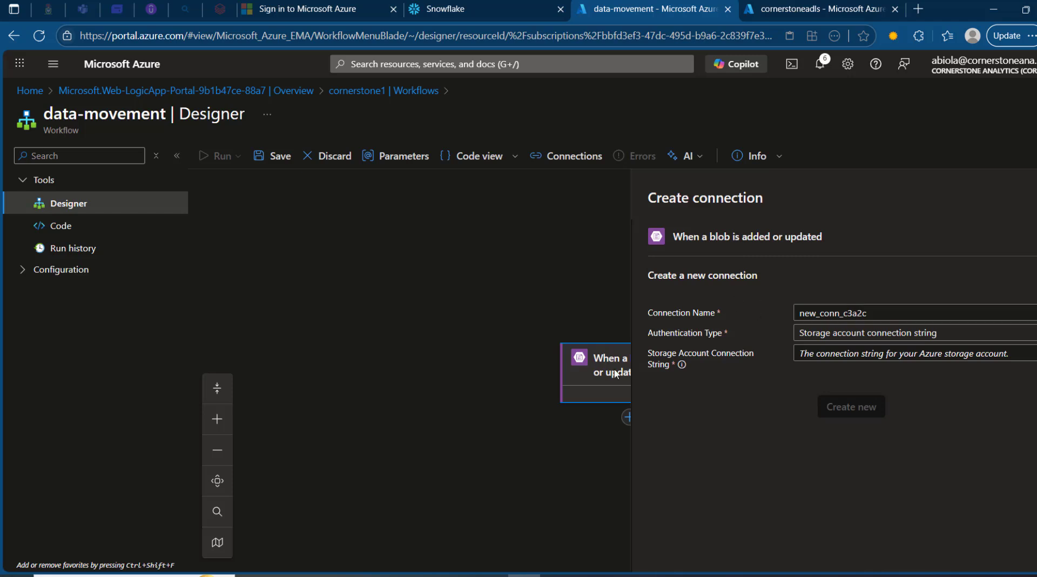
{"action": "left_click_drag", "start_coordinate": [500, 288], "coordinate": [283, 247]}
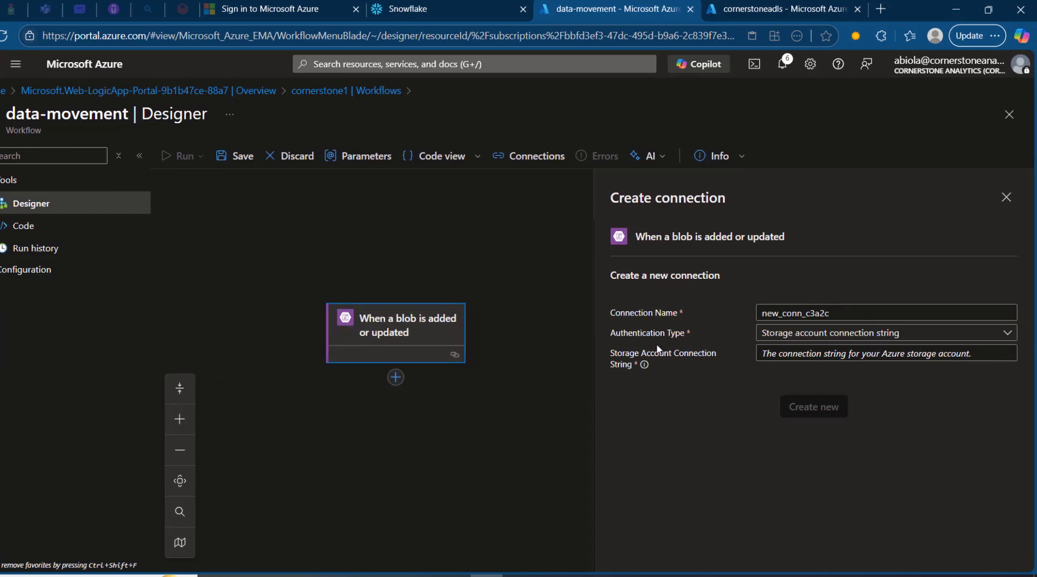
Set the new trigger connection's authentication type to Managed identity
{"action": "left_click", "coordinate": [872, 317]}
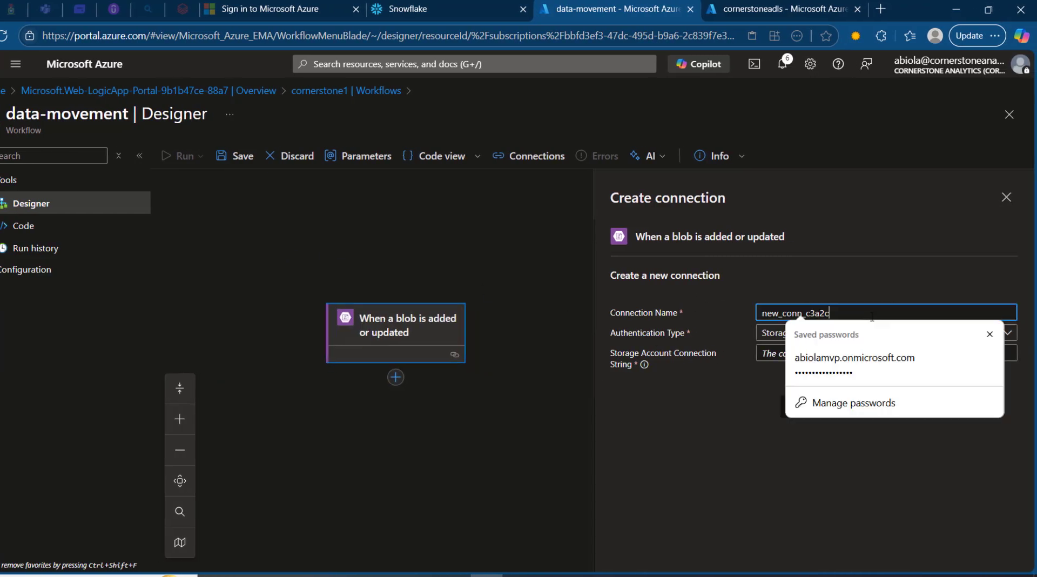
{"action": "left_click", "coordinate": [848, 276]}
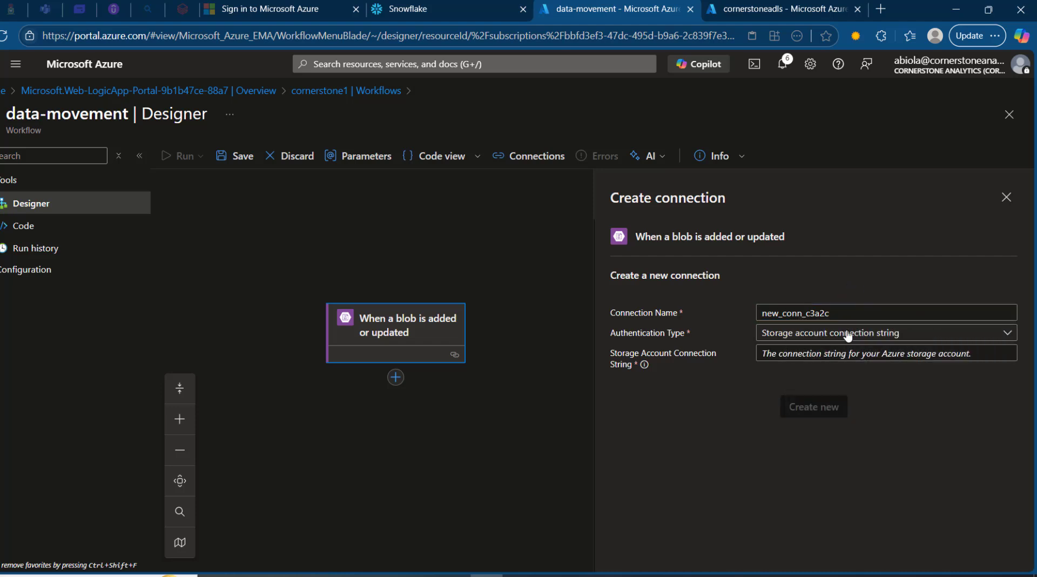
{"action": "left_click", "coordinate": [1007, 334]}
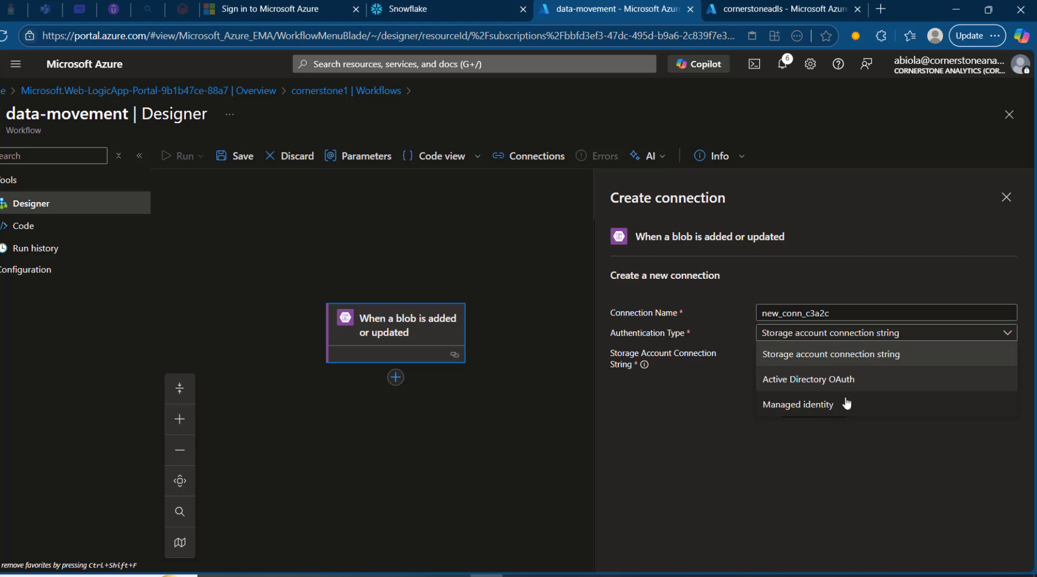
{"action": "left_click", "coordinate": [821, 412]}
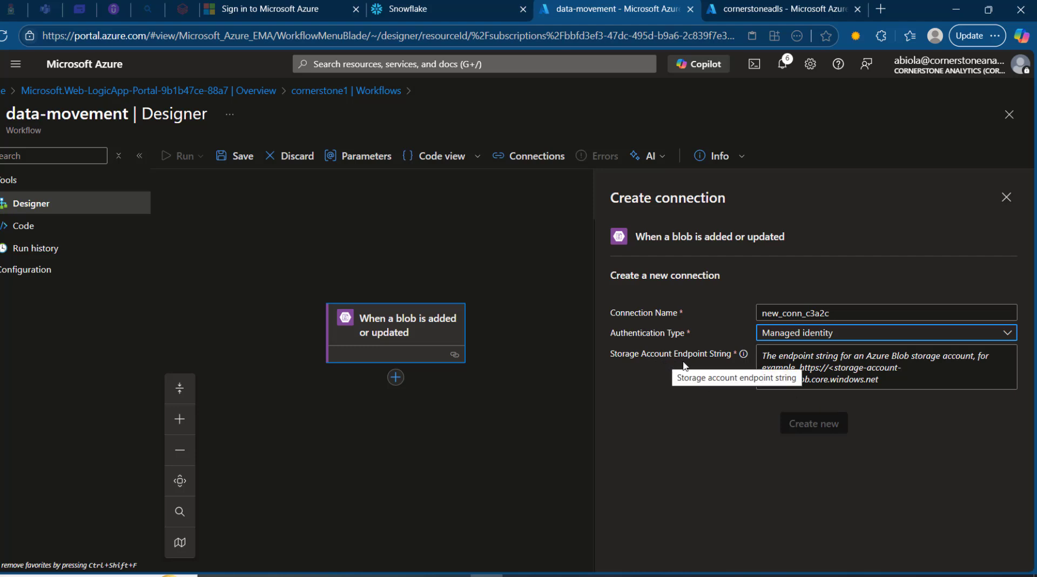
Find the endpoints of the cornerstoneadls storage account and copy the primary Blob service endpoint
{"action": "left_click", "coordinate": [800, 5]}
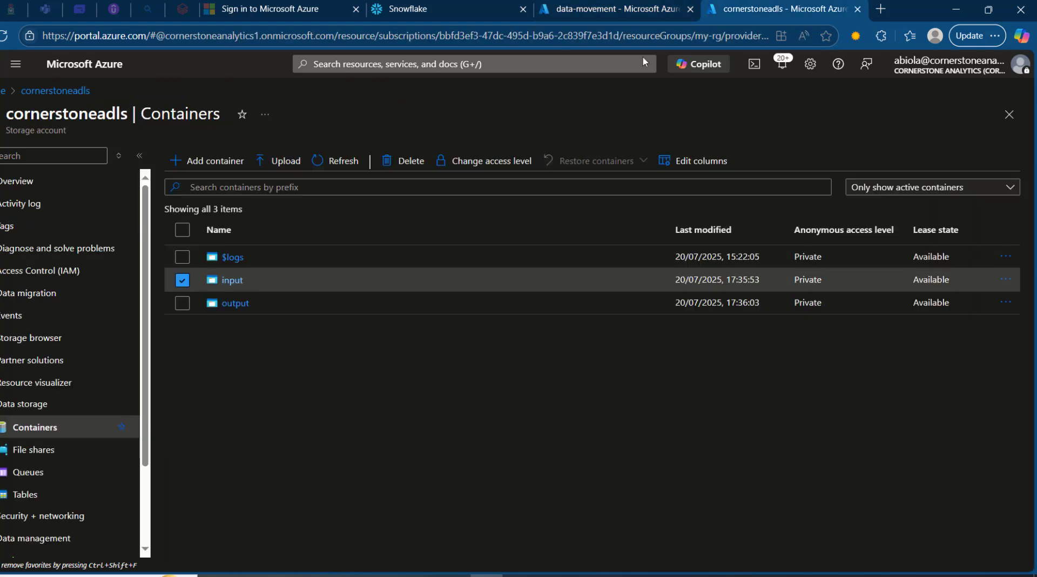
{"action": "left_click", "coordinate": [56, 154]}
{"action": "type", "text": "end"}
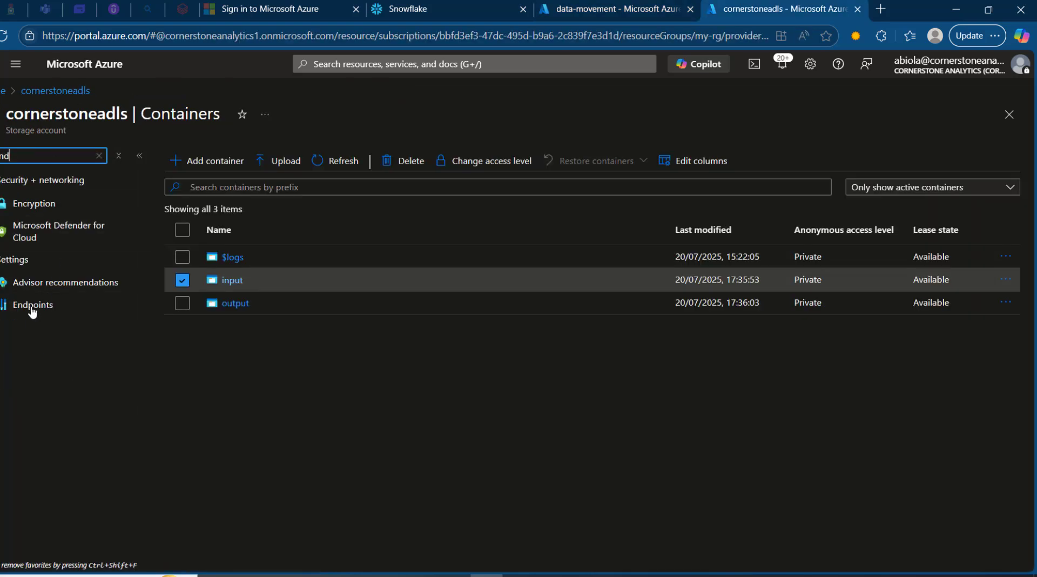
{"action": "left_click", "coordinate": [32, 305]}
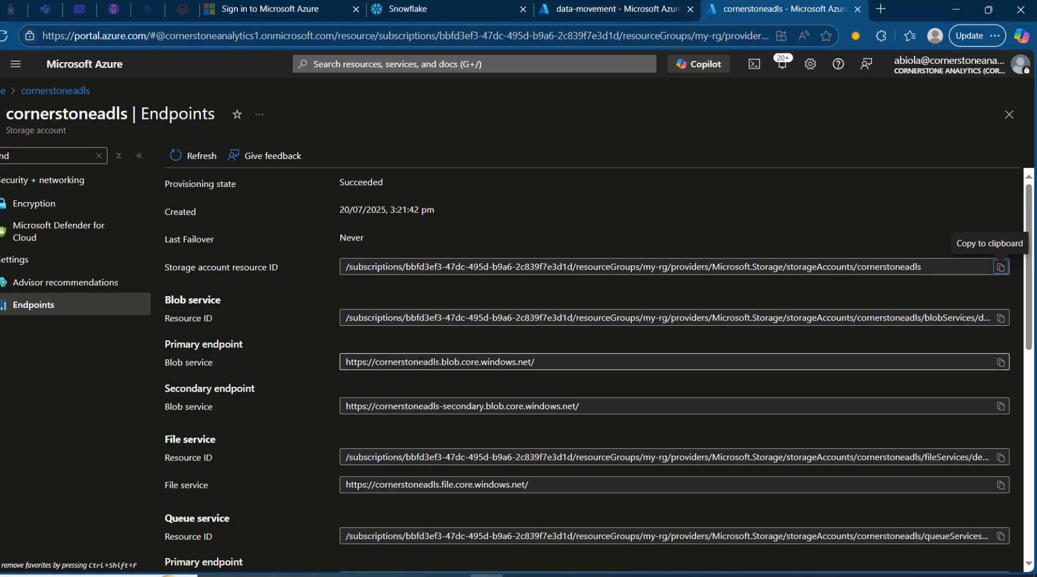
{"action": "left_click", "coordinate": [1001, 361]}
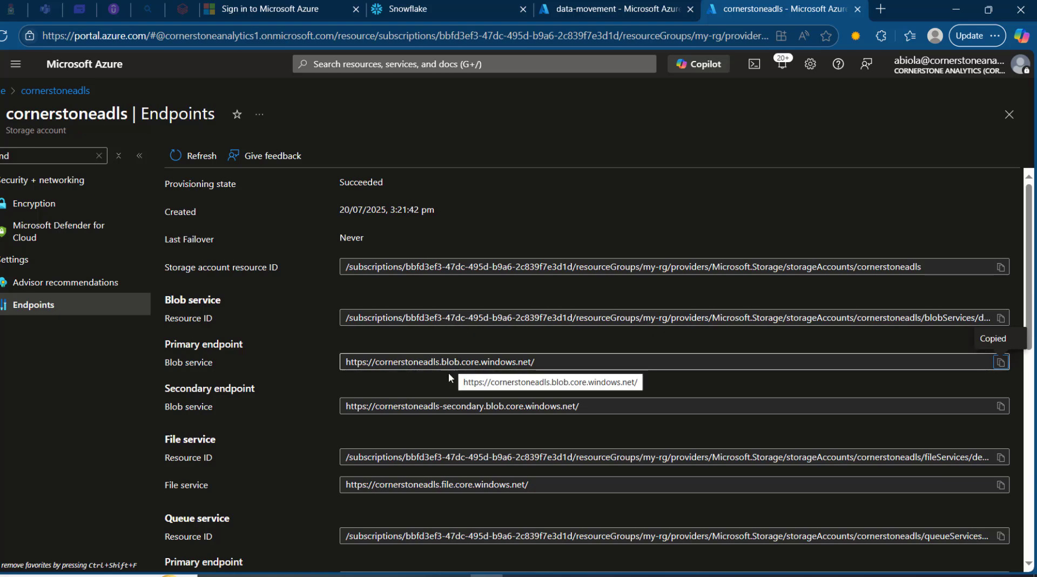
{"action": "left_click", "coordinate": [606, 5]}
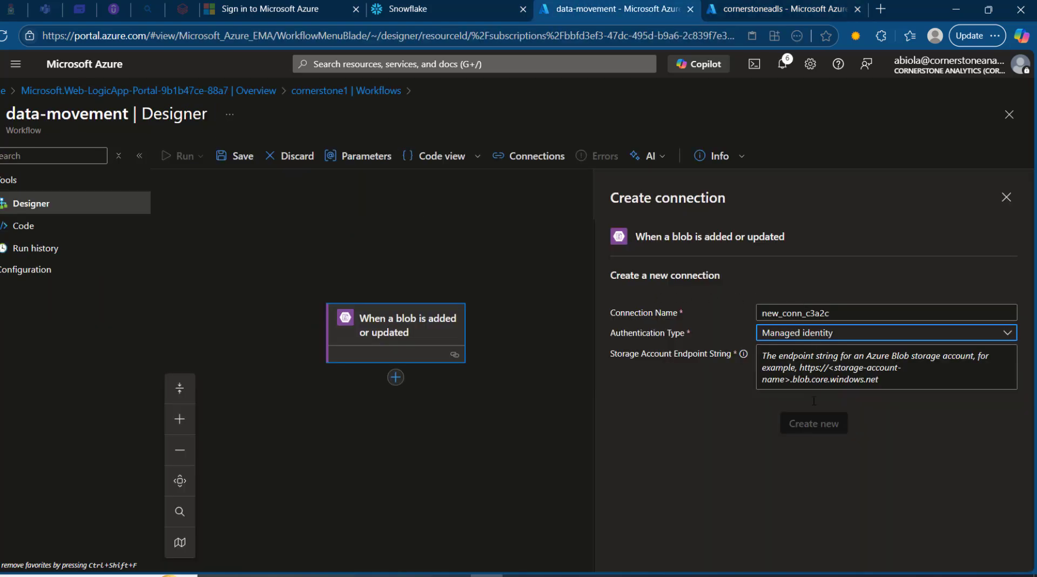
{"action": "left_click", "coordinate": [812, 384]}
{"action": "key", "text": "ctrl+v"}
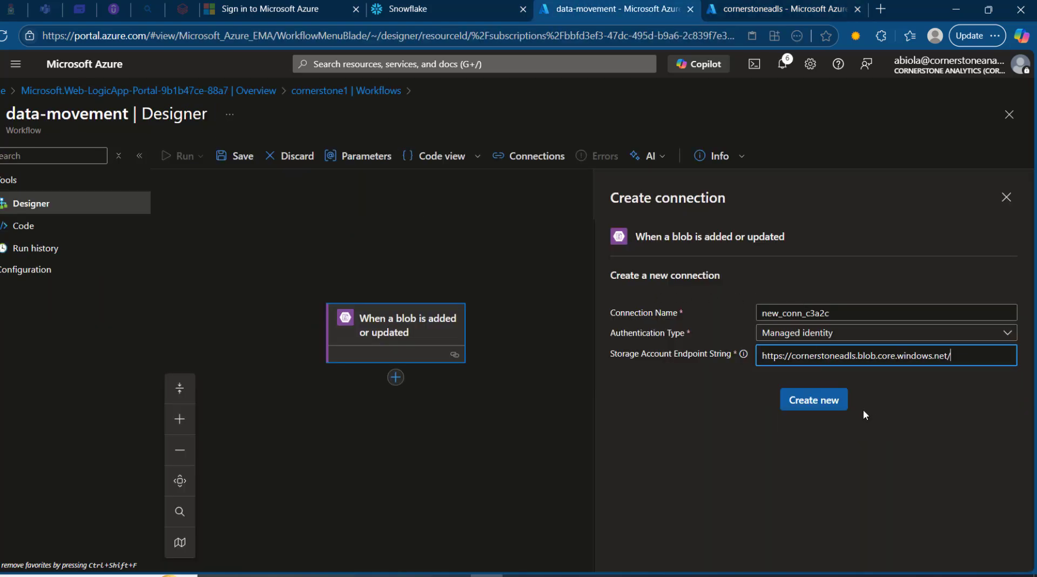
{"action": "left_click", "coordinate": [827, 404]}
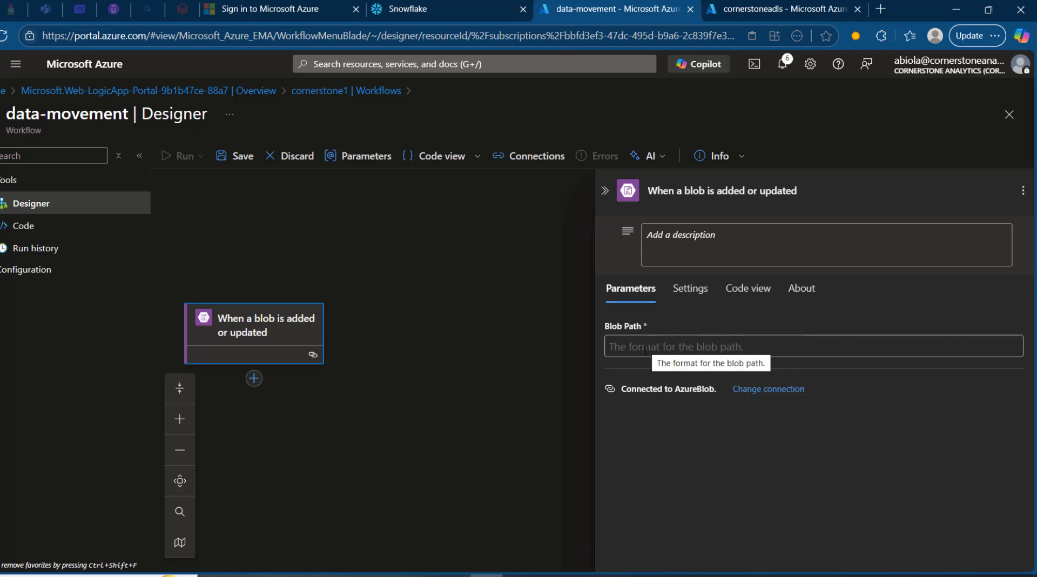
{"action": "left_click", "coordinate": [740, 9]}
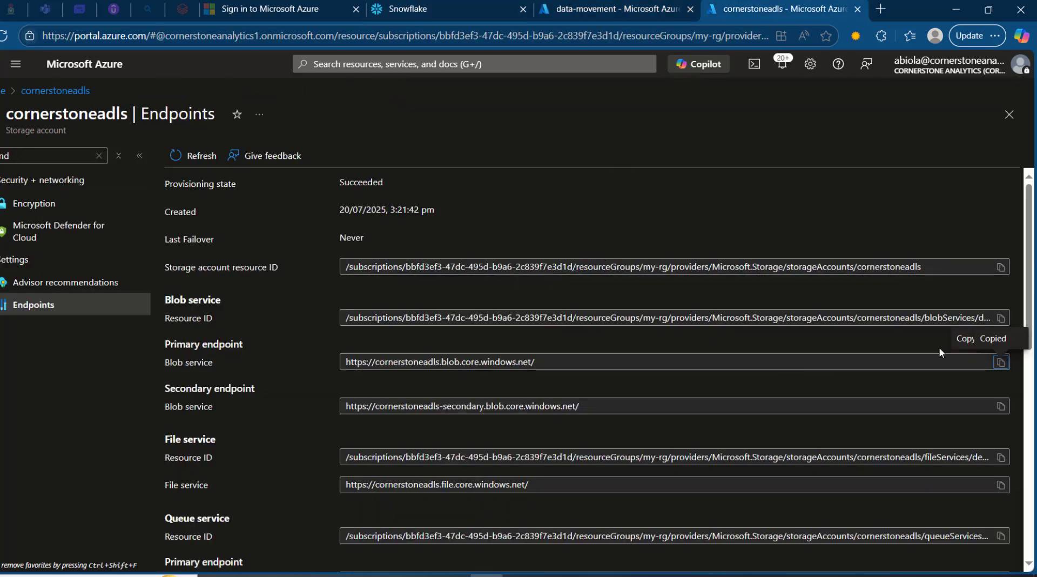
{"action": "left_click", "coordinate": [610, 9]}
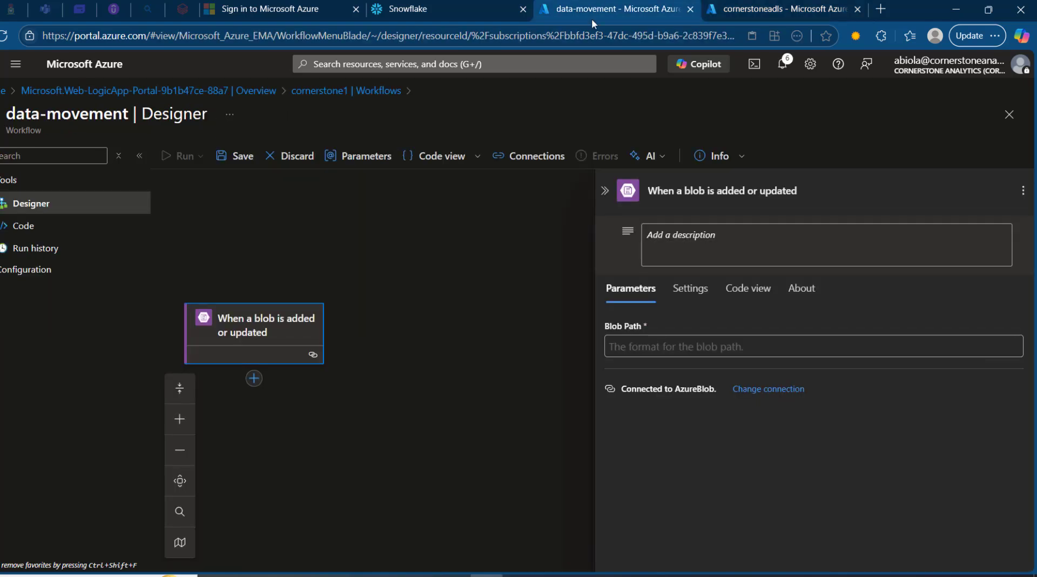
{"action": "left_click", "coordinate": [702, 346]}
{"action": "key", "text": "ctrl+v"}
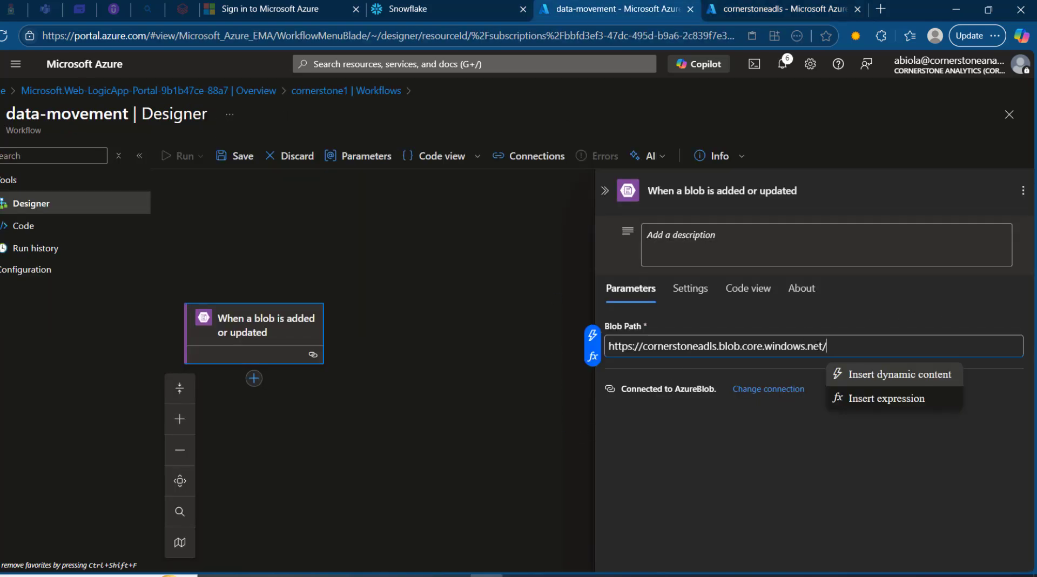
{"action": "type", "text": "input"}
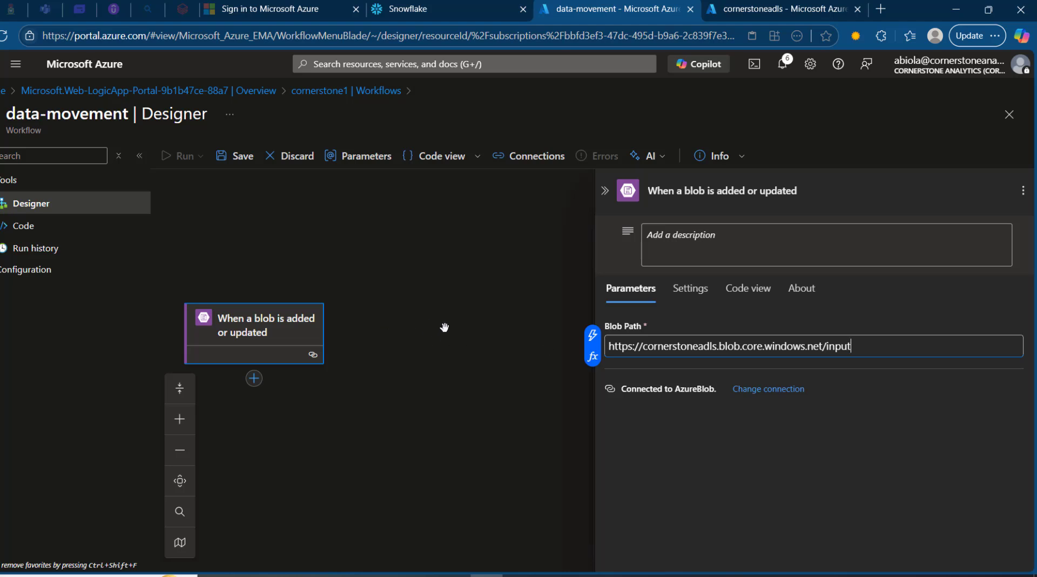
Add the Azure Blob Storage action "Get blob content using path (V2)" below the trigger
{"action": "left_click", "coordinate": [254, 378]}
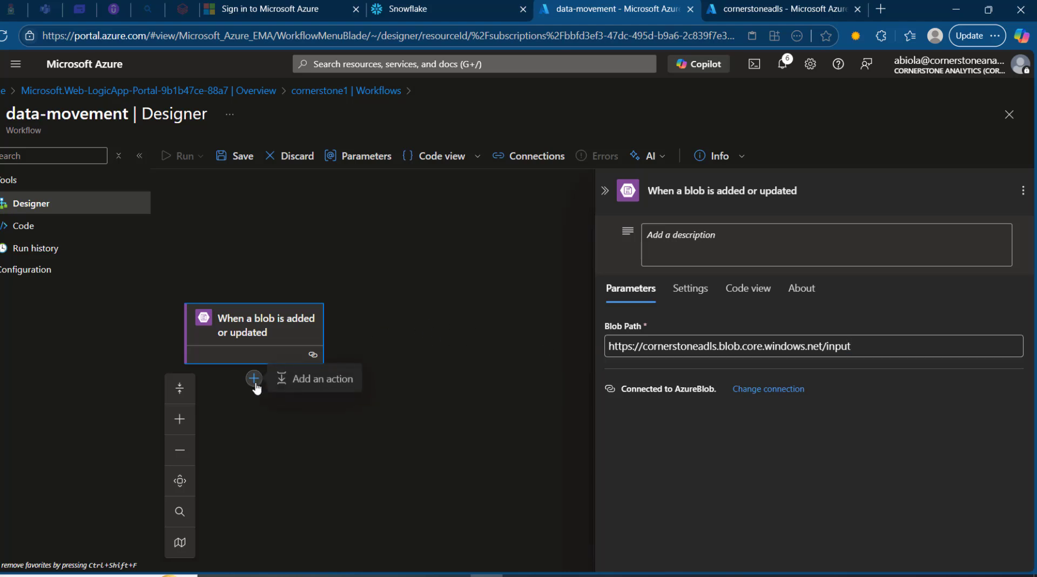
{"action": "left_click", "coordinate": [327, 388]}
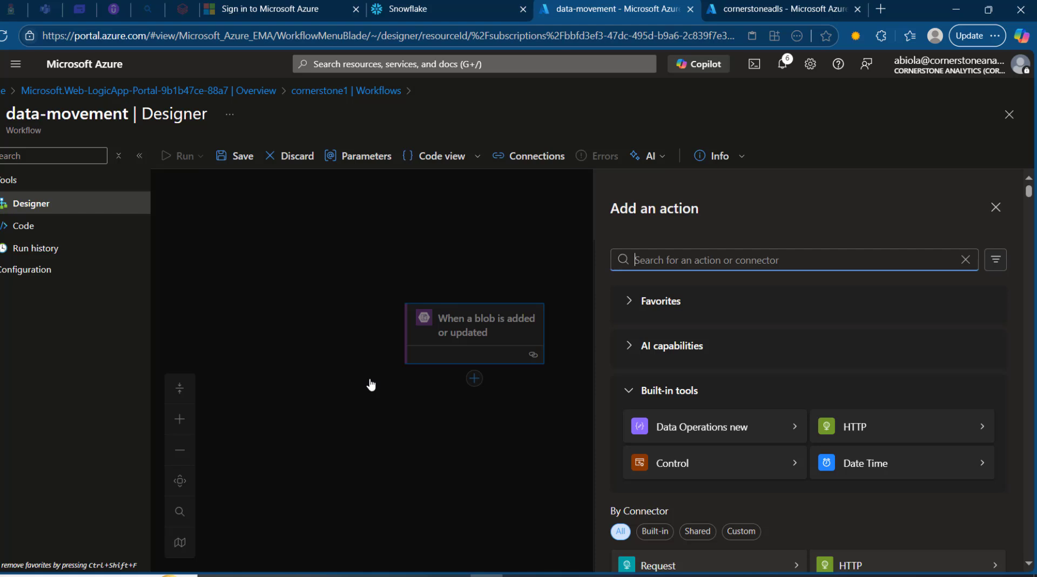
{"action": "type", "text": "ge"}
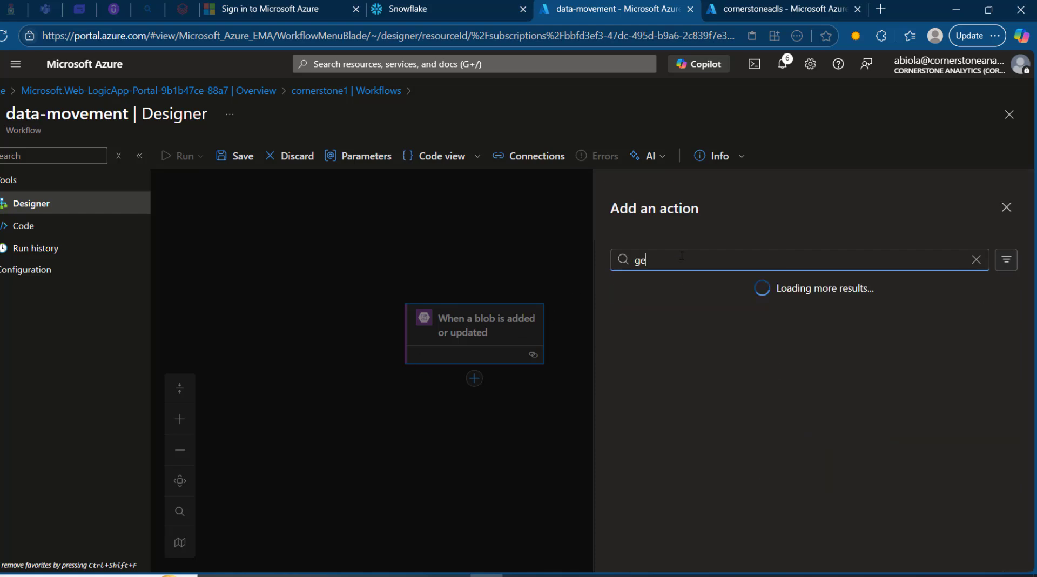
{"action": "type", "text": "t blob content"}
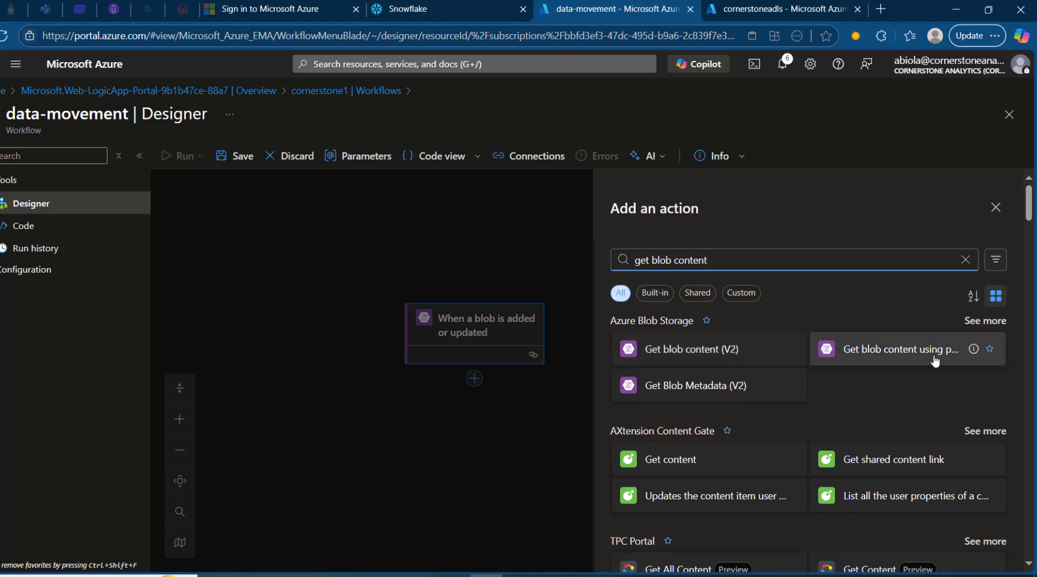
{"action": "left_click", "coordinate": [921, 357]}
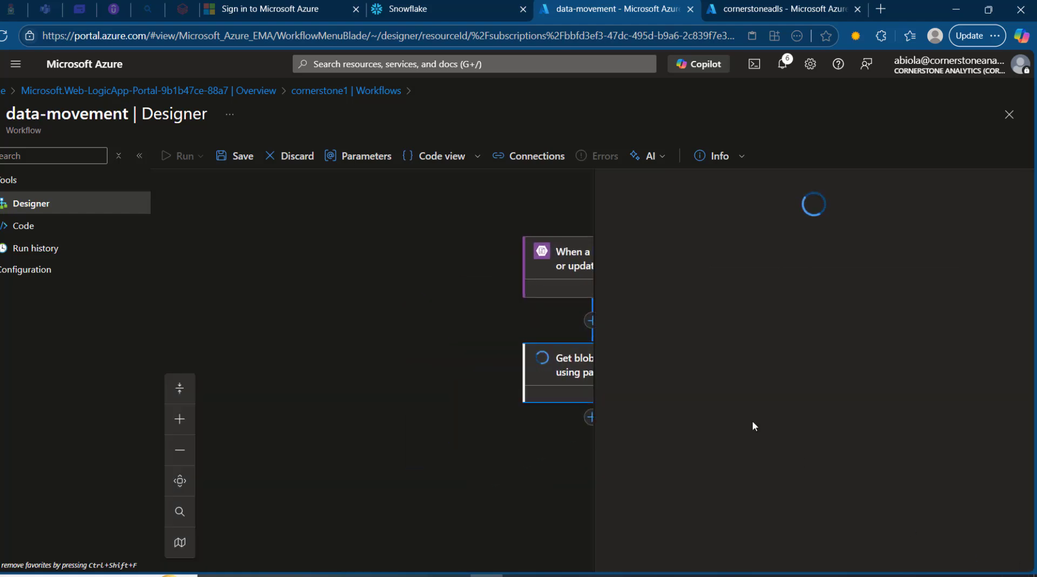
{"action": "left_click_drag", "start_coordinate": [401, 322], "coordinate": [152, 319]}
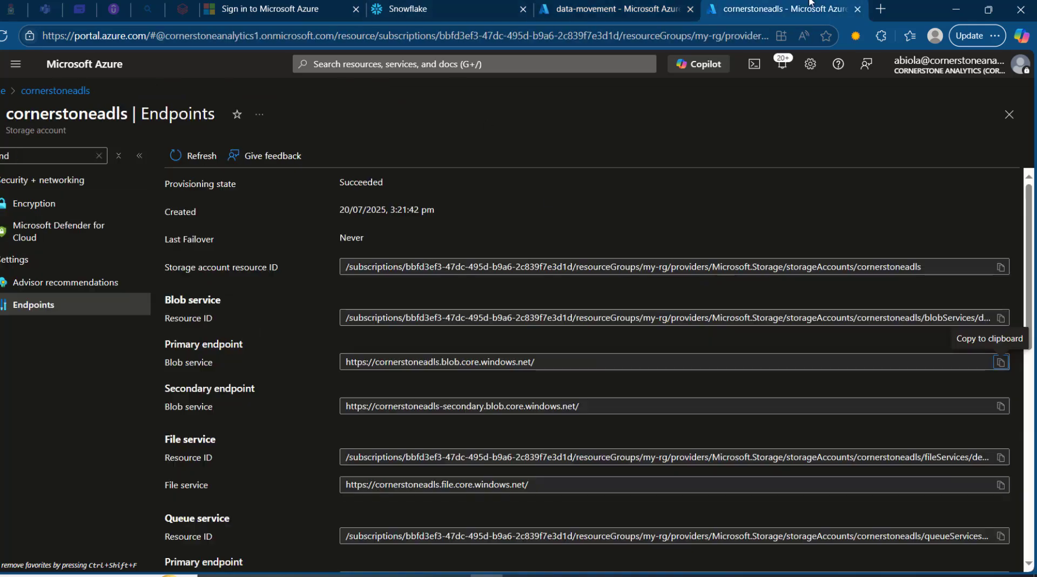
Copy the storage account's name and enter cornerstoneadls as the custom storage account name of the Get blob content using path (V2) action
{"action": "left_click", "coordinate": [810, 8]}
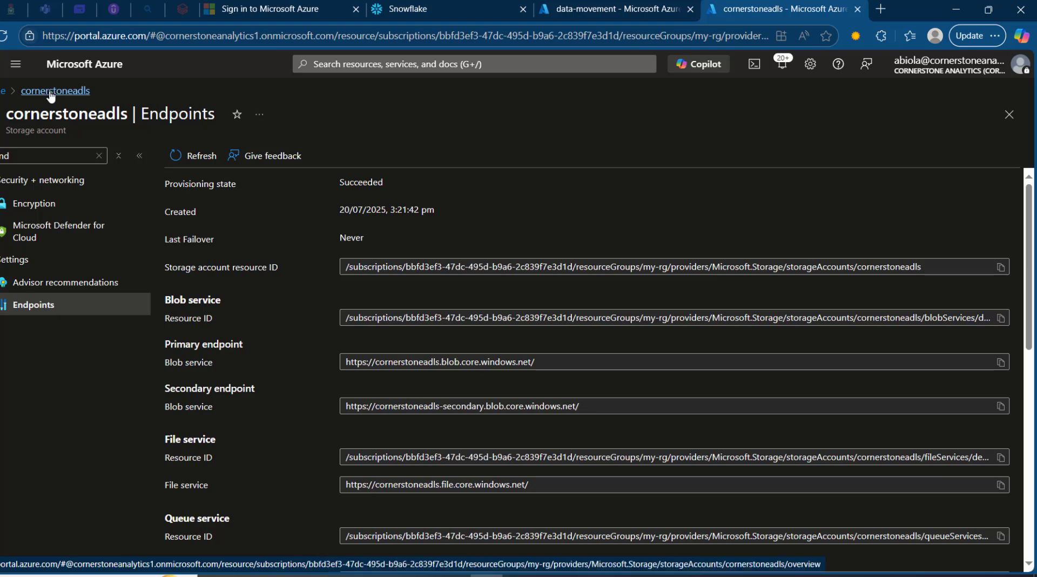
{"action": "left_click", "coordinate": [99, 155]}
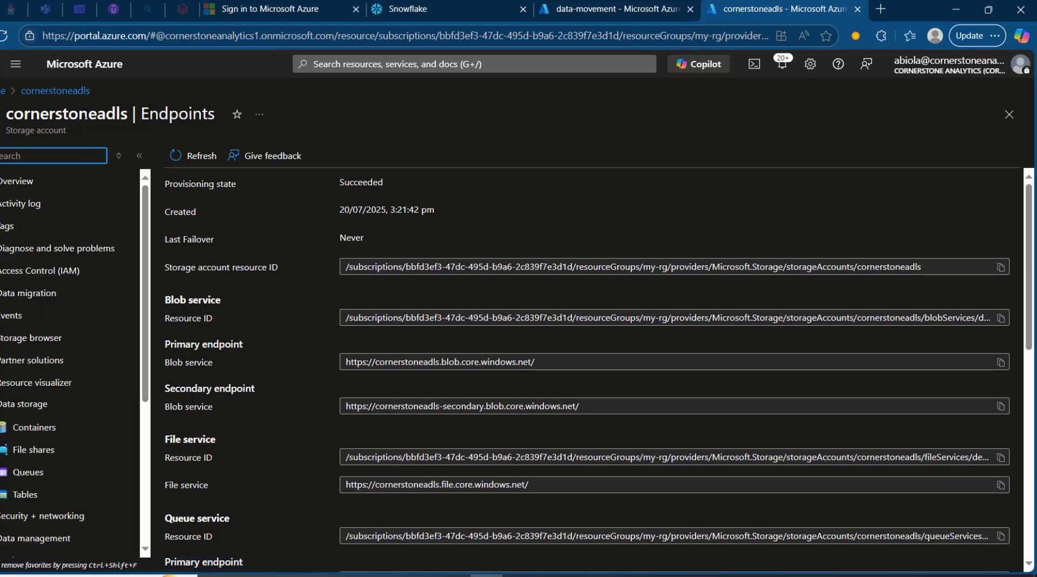
{"action": "double_click", "coordinate": [85, 115]}
{"action": "key", "text": "ctrl+c"}
{"action": "left_click", "coordinate": [571, 1]}
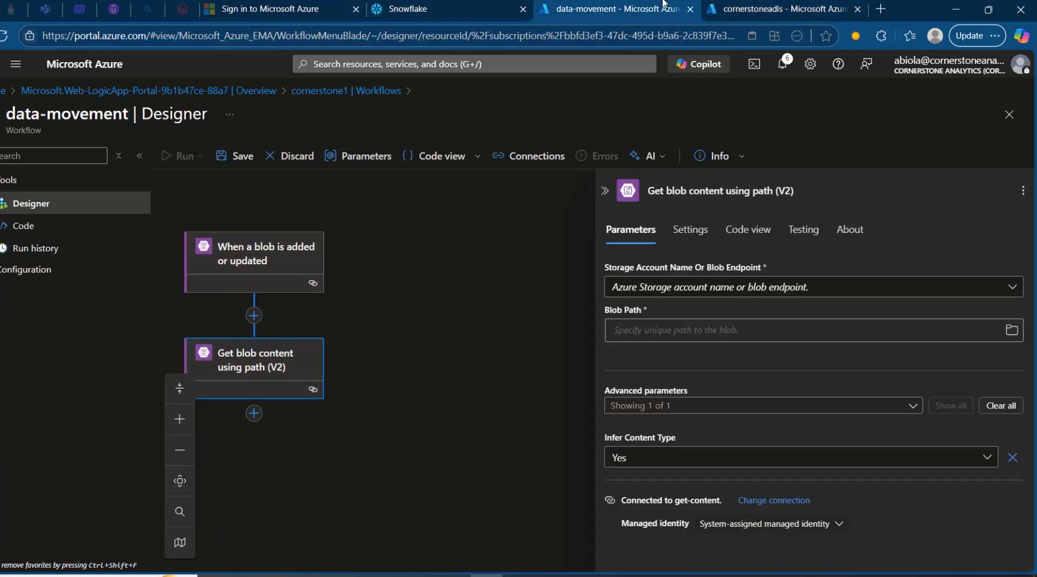
{"action": "left_click", "coordinate": [721, 286]}
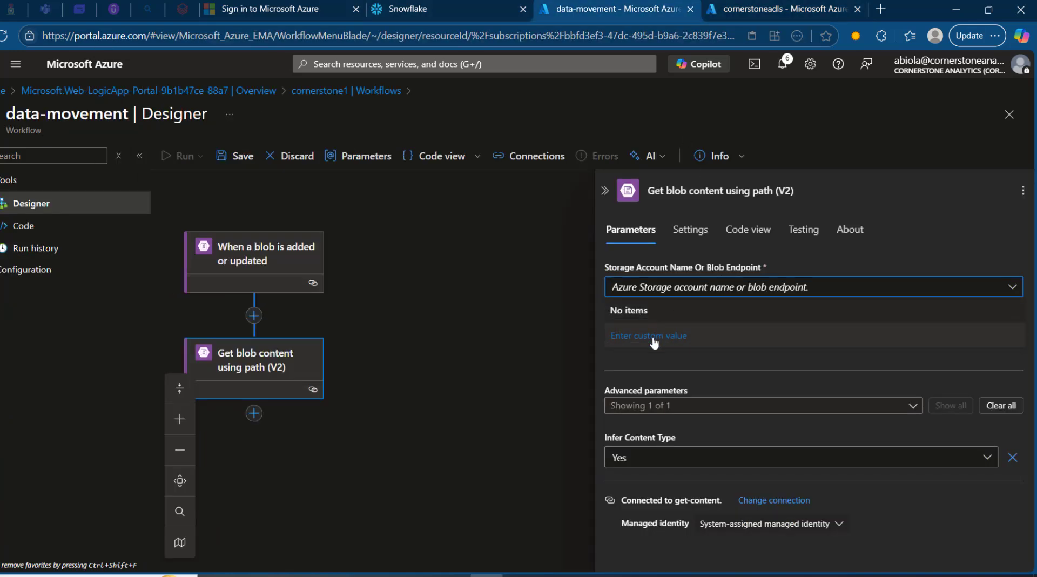
{"action": "left_click", "coordinate": [654, 336]}
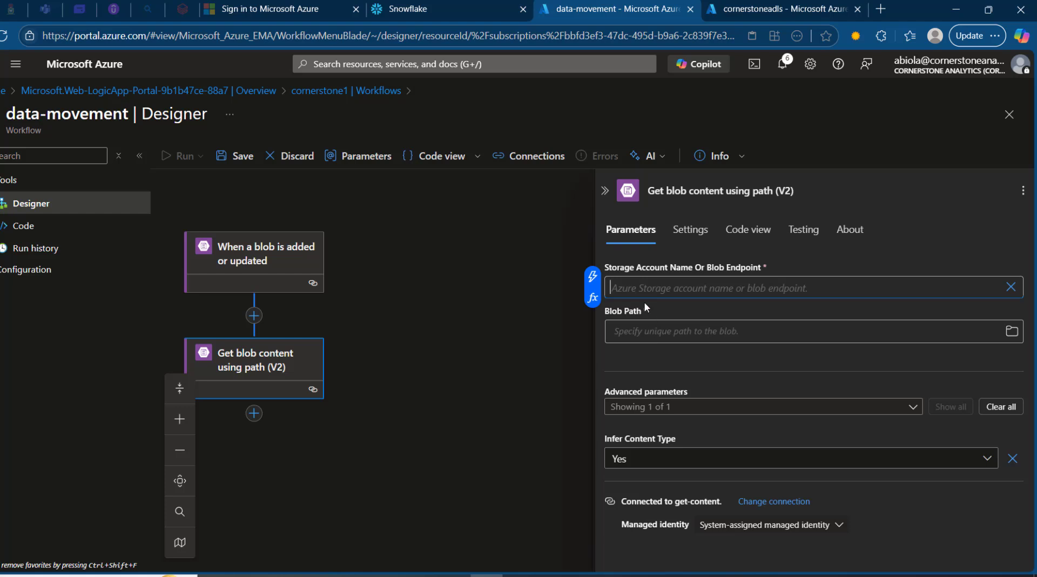
{"action": "key", "text": "ctrl+v"}
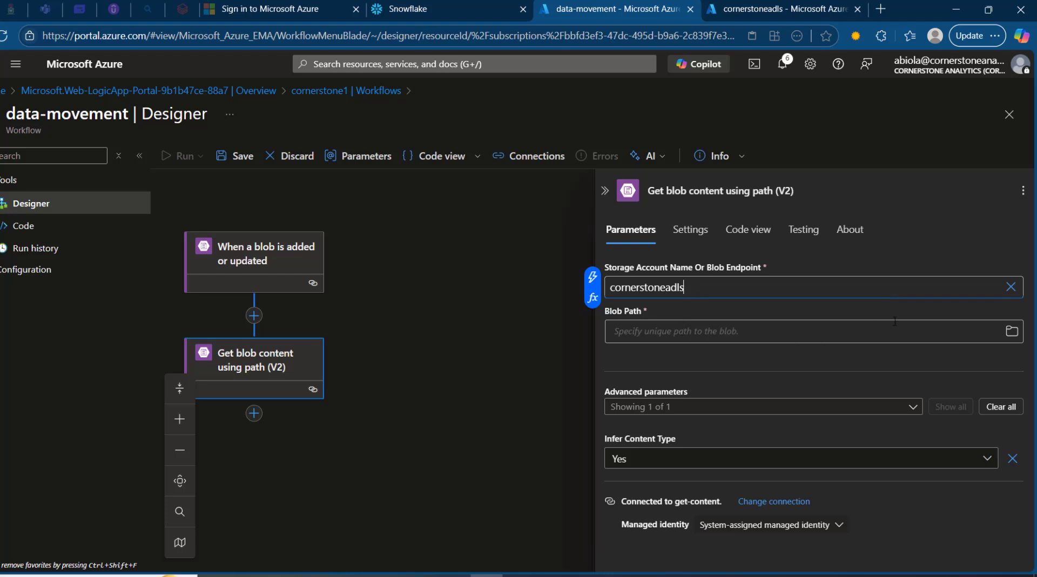
Set the blob path of the Get blob content using path (V2) action to /input/sales2015.csv by browsing the input container
{"action": "left_click", "coordinate": [1011, 332]}
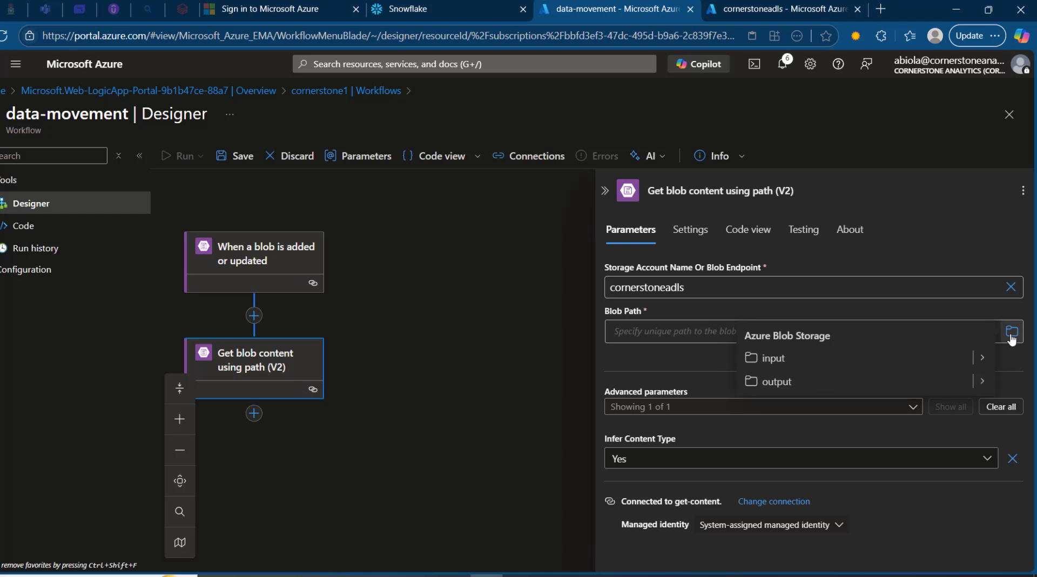
{"action": "left_click", "coordinate": [982, 357]}
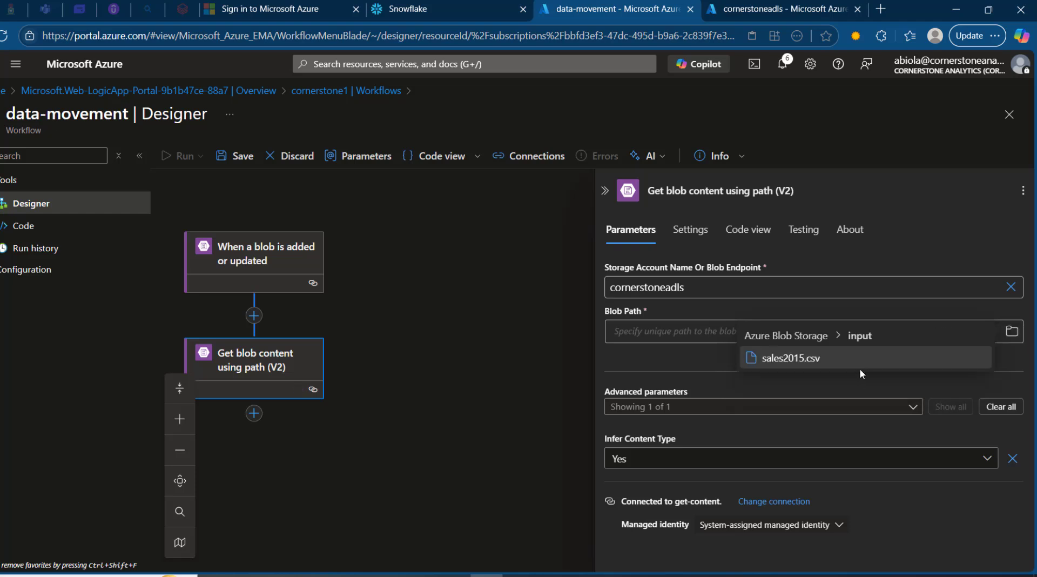
{"action": "left_click", "coordinate": [816, 365]}
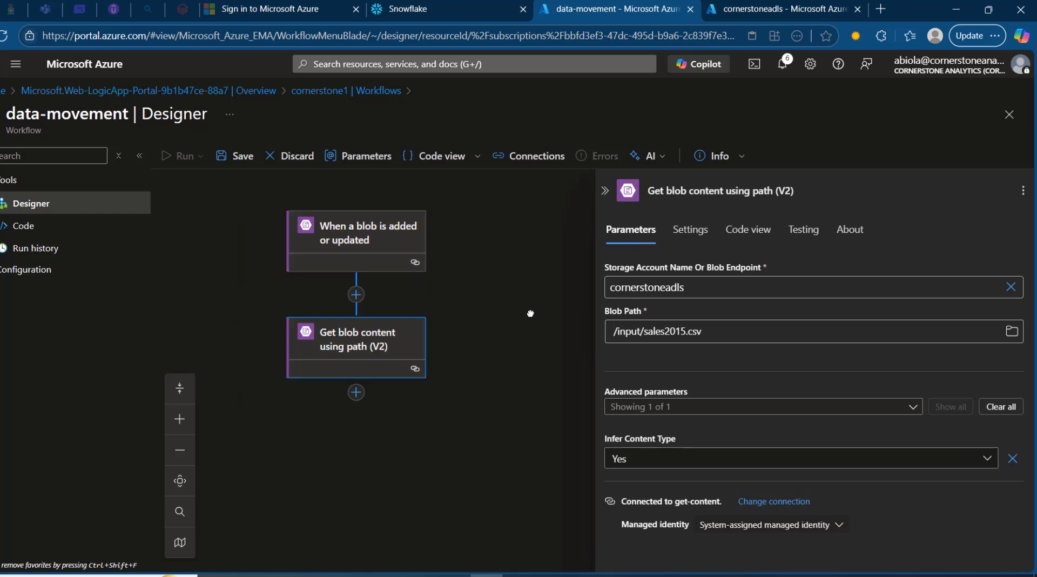
Add the Azure Blob Storage action "Create blob (V2)" below the Get blob content using path (V2) action
{"action": "left_click_drag", "start_coordinate": [422, 332], "coordinate": [532, 312]}
{"action": "left_click", "coordinate": [362, 394]}
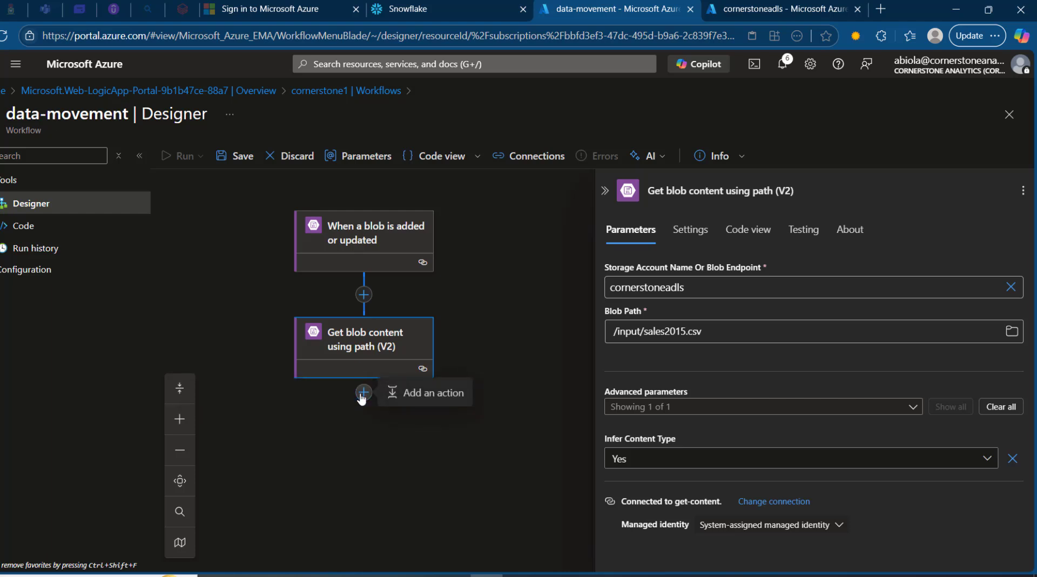
{"action": "left_click", "coordinate": [416, 398]}
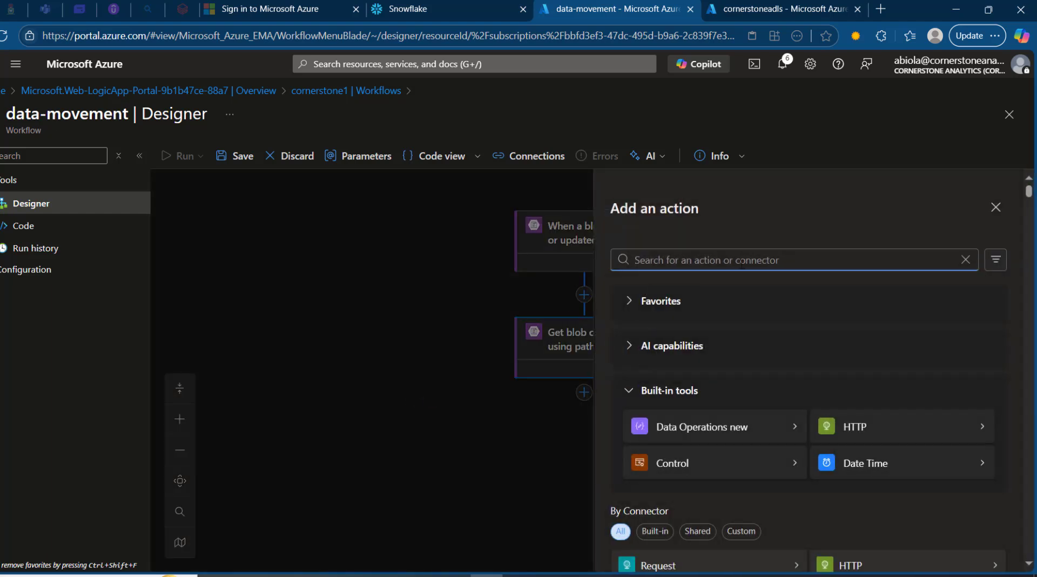
{"action": "type", "text": "create"}
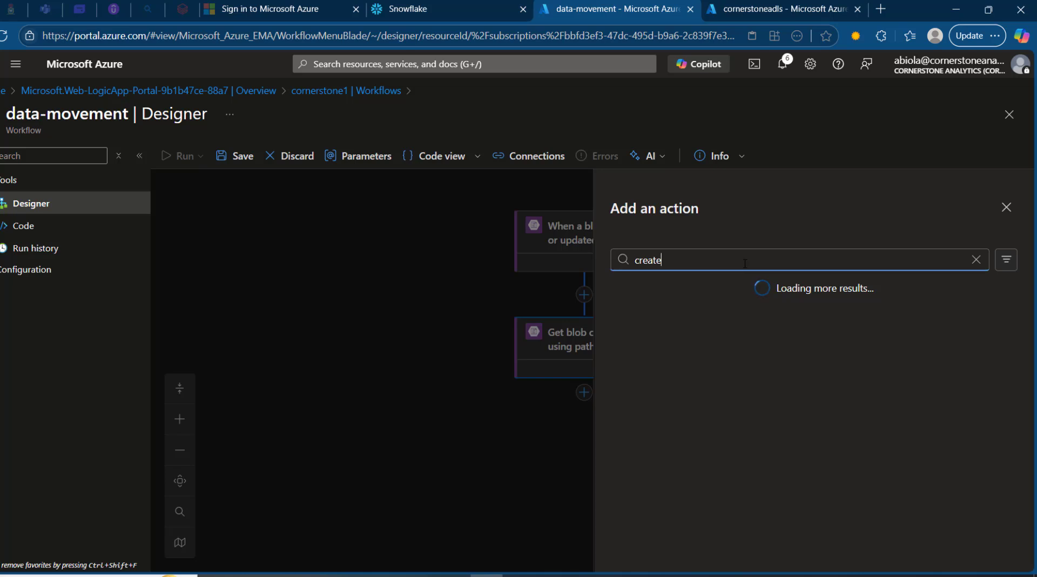
{"action": "type", "text": " blo"}
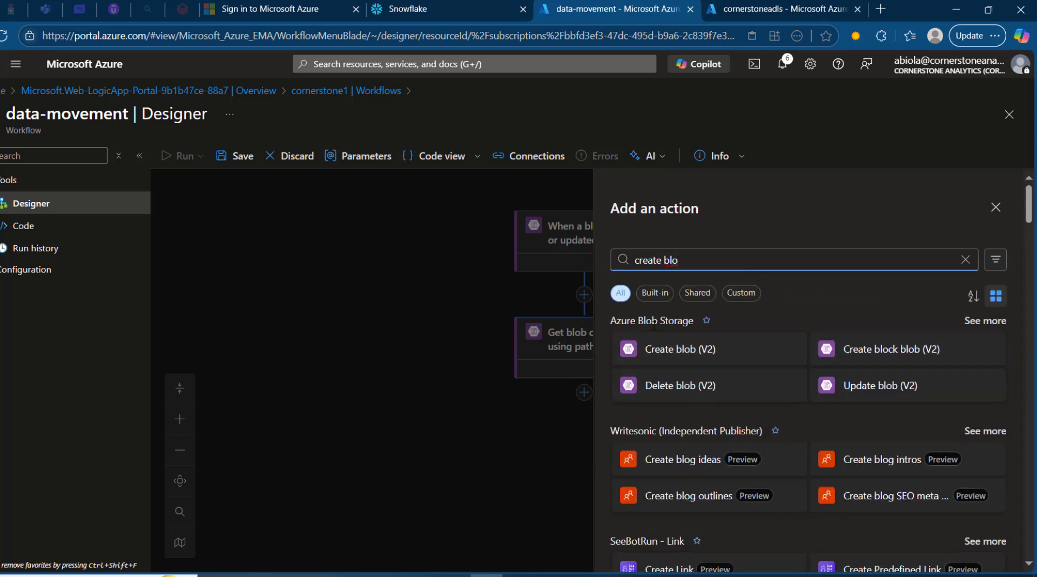
{"action": "left_click", "coordinate": [692, 354]}
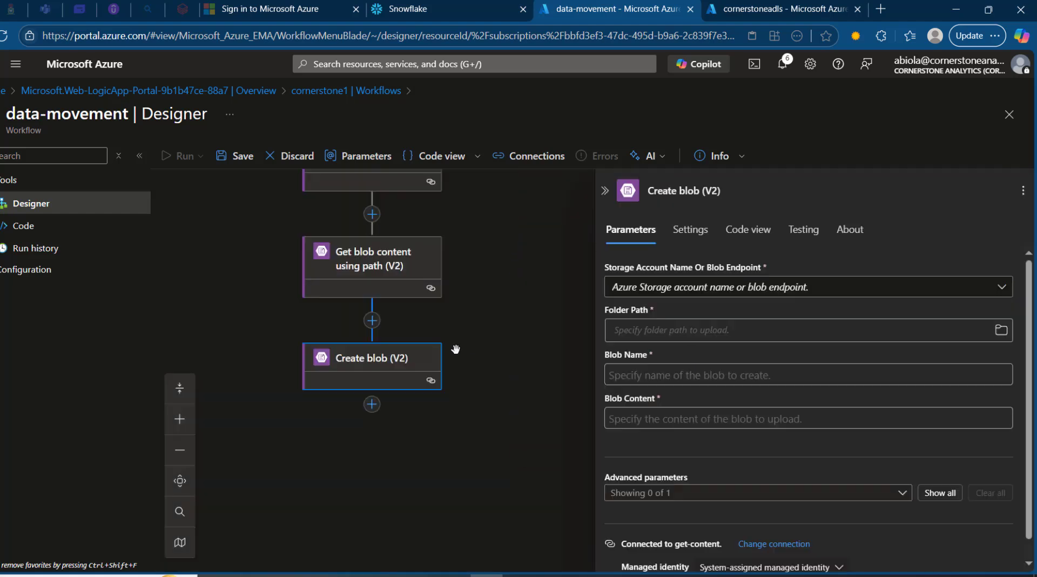
Enter cornerstoneadls as the custom storage account name of the Create blob (V2) action
{"action": "left_click", "coordinate": [710, 292]}
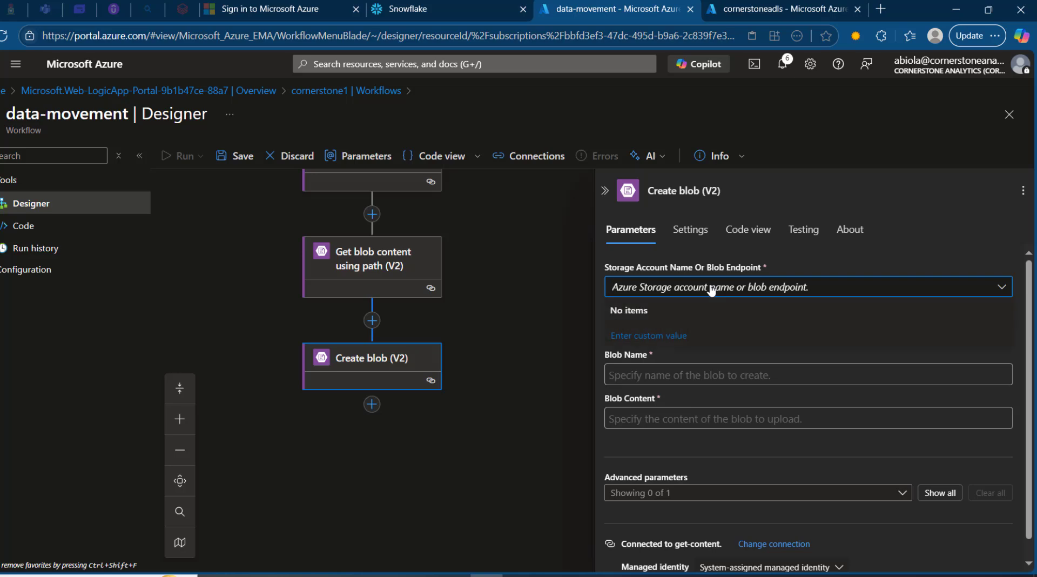
{"action": "left_click", "coordinate": [647, 335]}
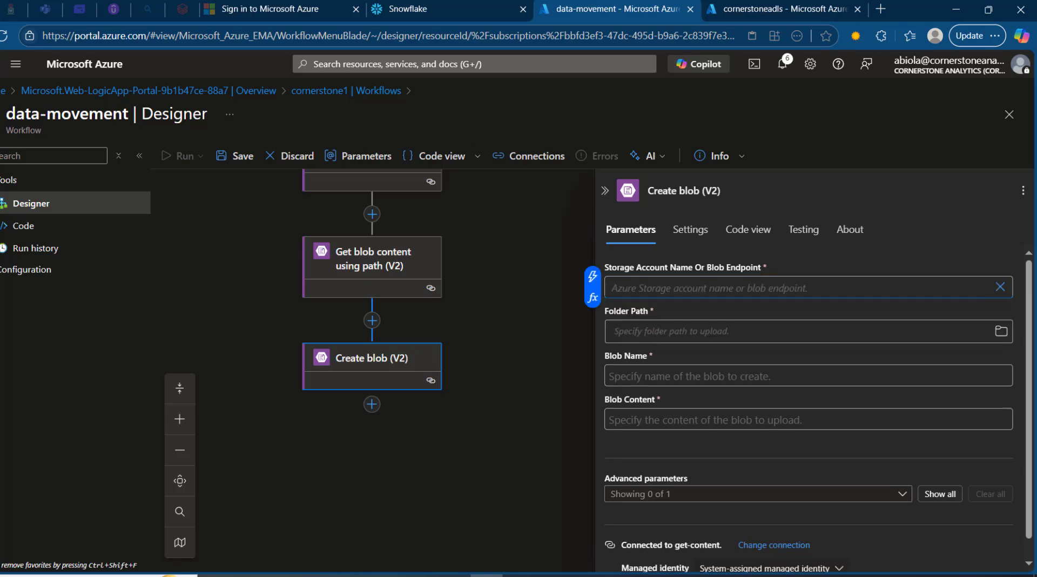
{"action": "left_click", "coordinate": [785, 4]}
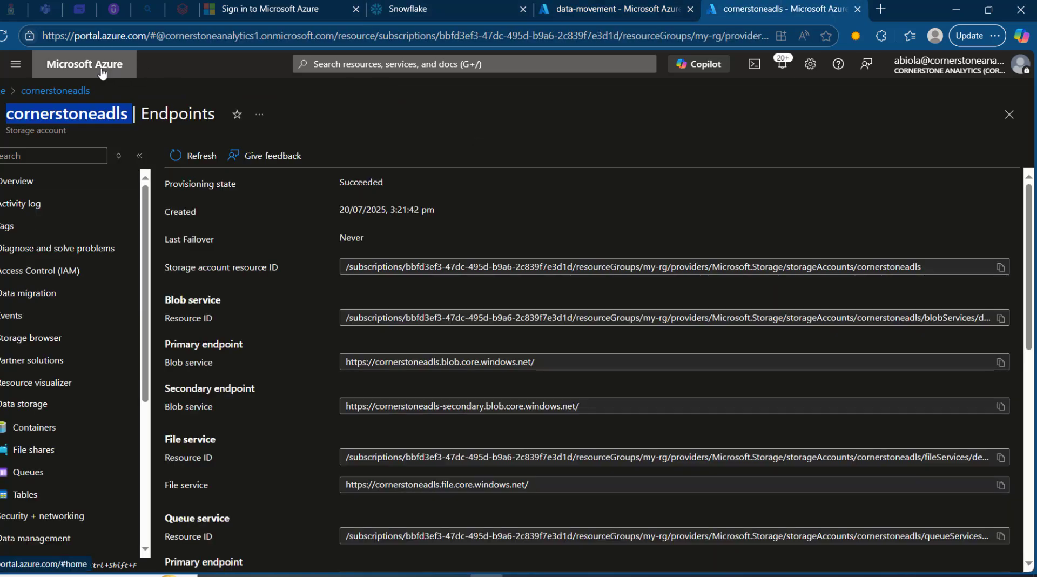
{"action": "left_click", "coordinate": [649, 3]}
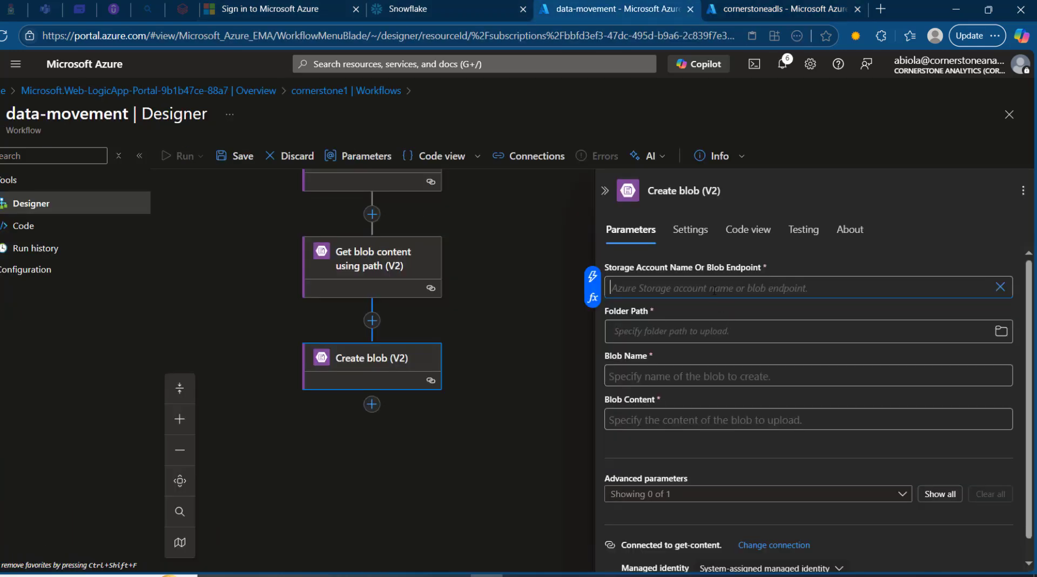
{"action": "key", "text": "ctrl+v"}
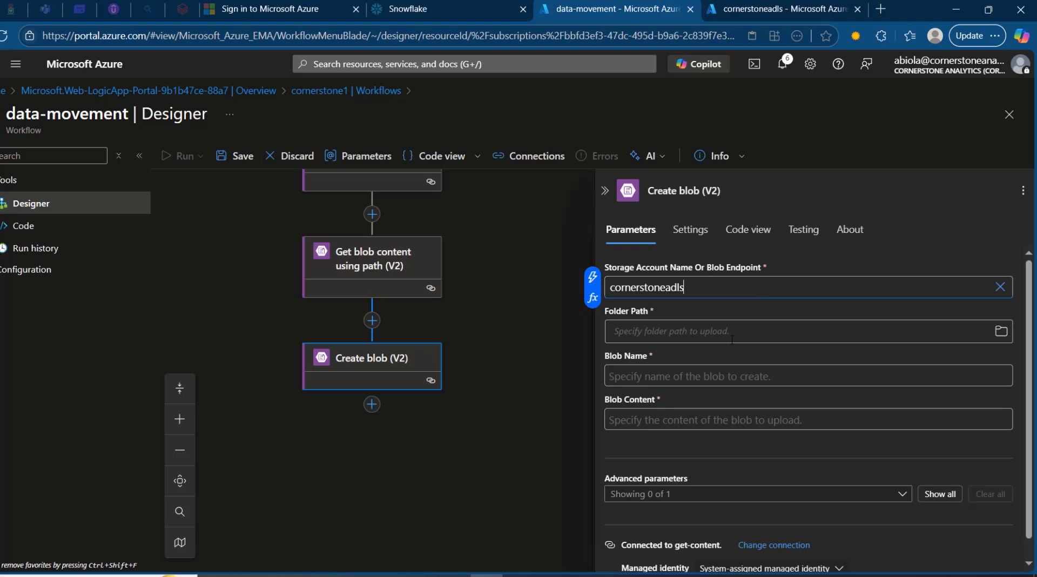
Set the Create blob (V2) action's folder path to /output and its blob name to sales_data
{"action": "left_click", "coordinate": [1003, 334]}
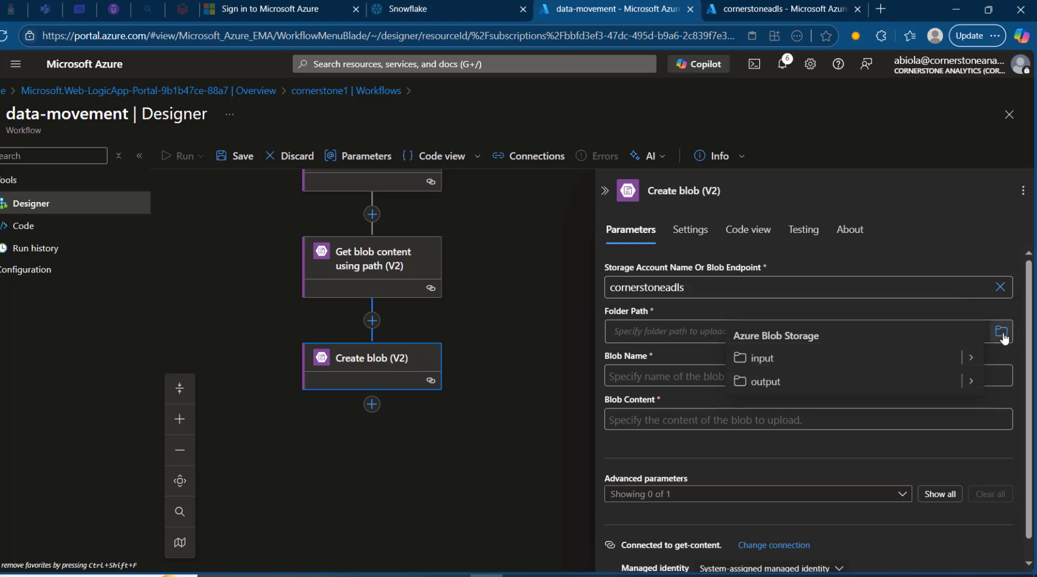
{"action": "left_click", "coordinate": [776, 384]}
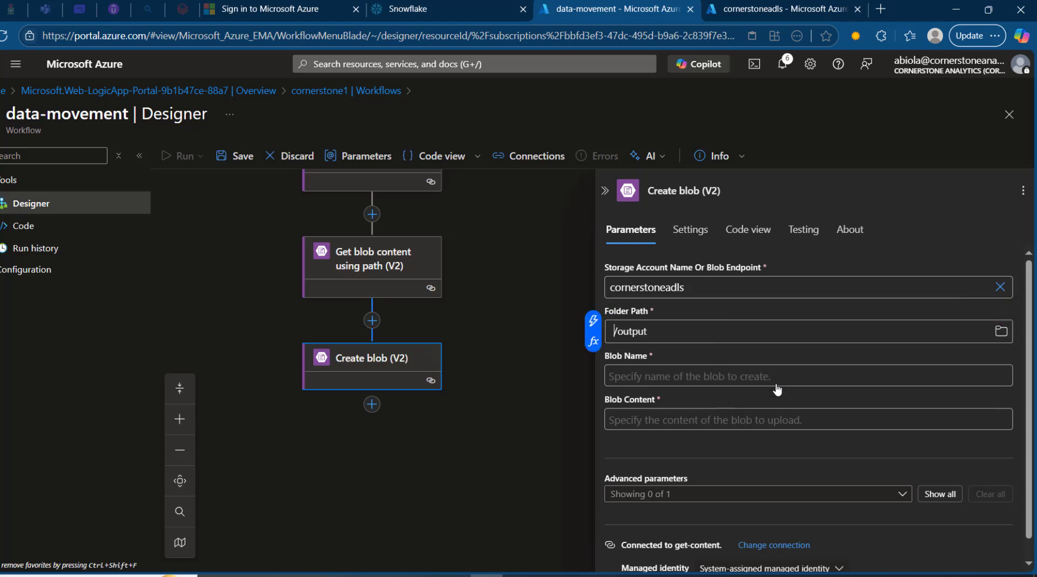
{"action": "left_click", "coordinate": [872, 373]}
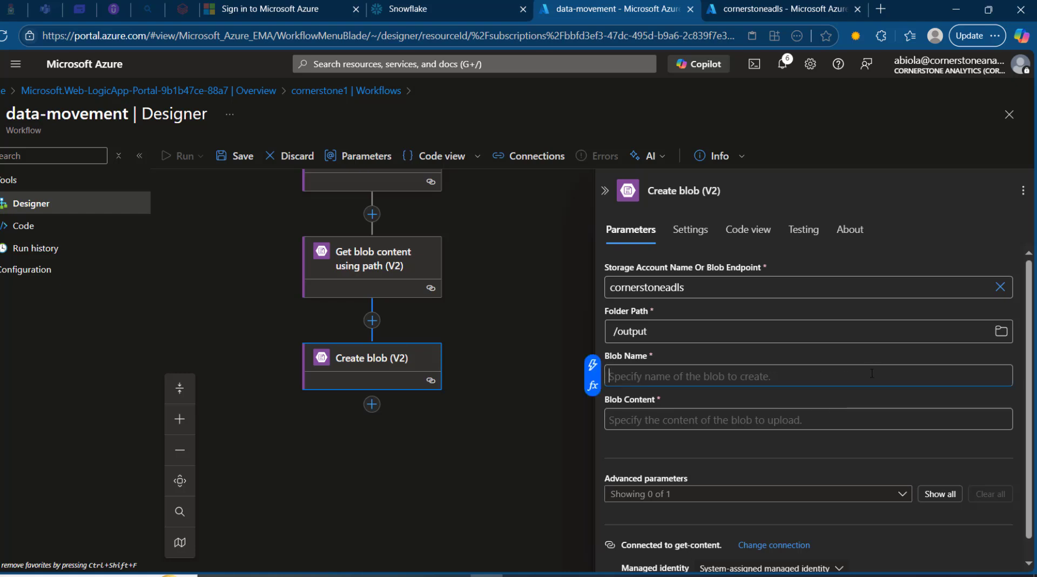
{"action": "type", "text": "sales_data"}
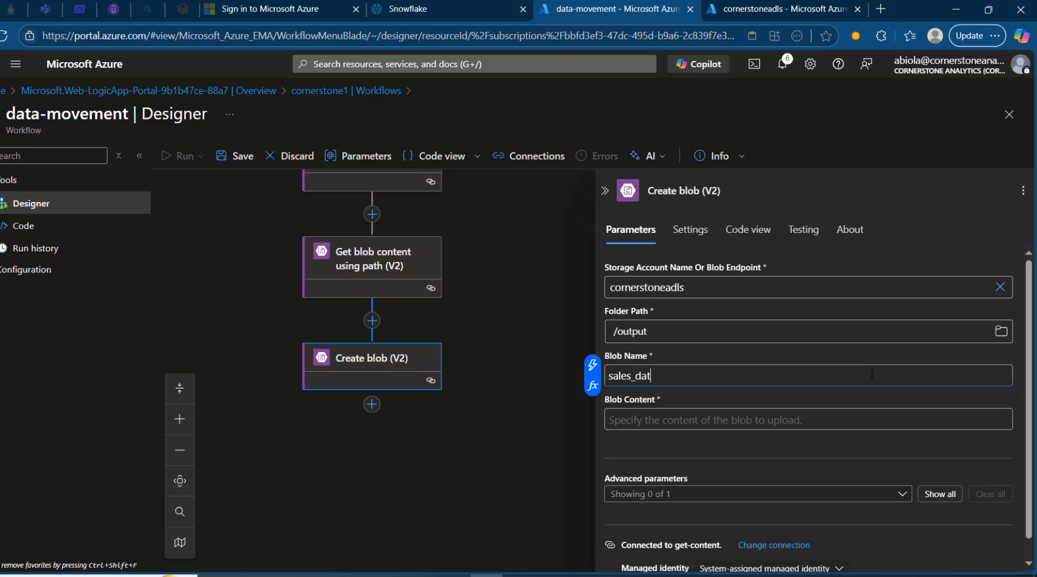
Set the blob content to the dynamic value File Content from the Get blob content using path (V2) action
{"action": "left_click", "coordinate": [663, 420]}
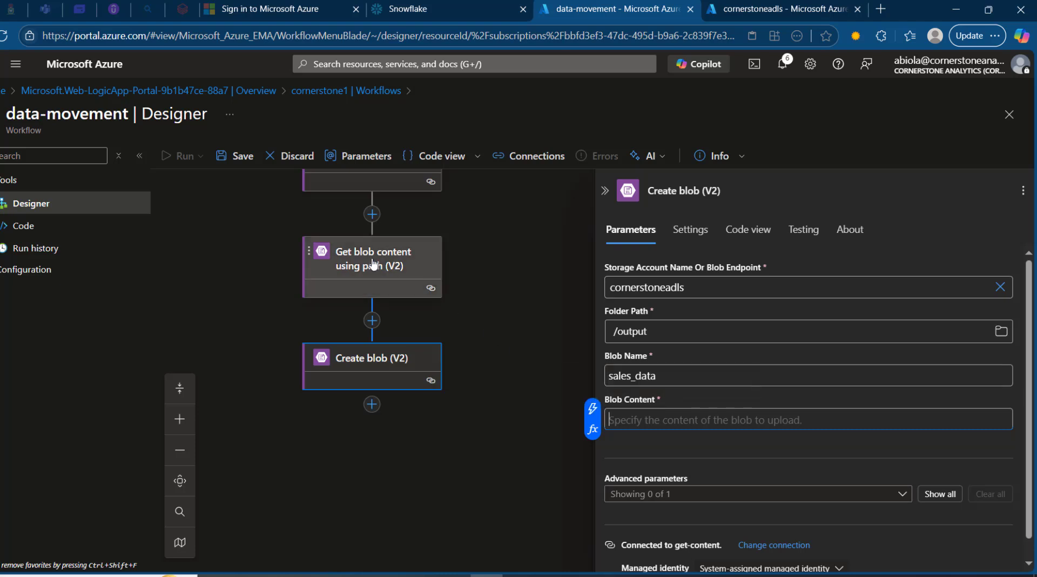
{"action": "left_click", "coordinate": [593, 410]}
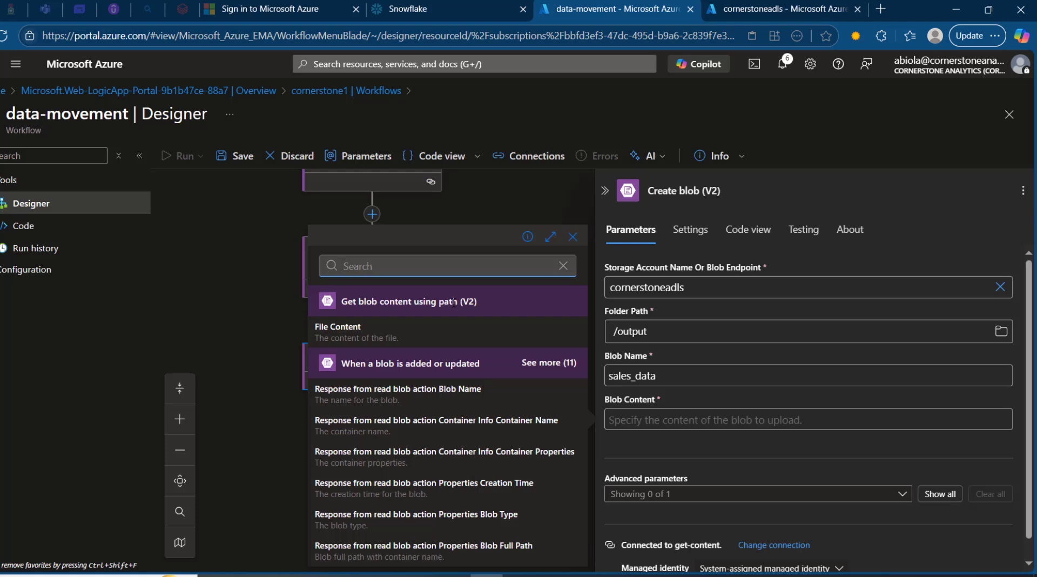
{"action": "left_click", "coordinate": [350, 331]}
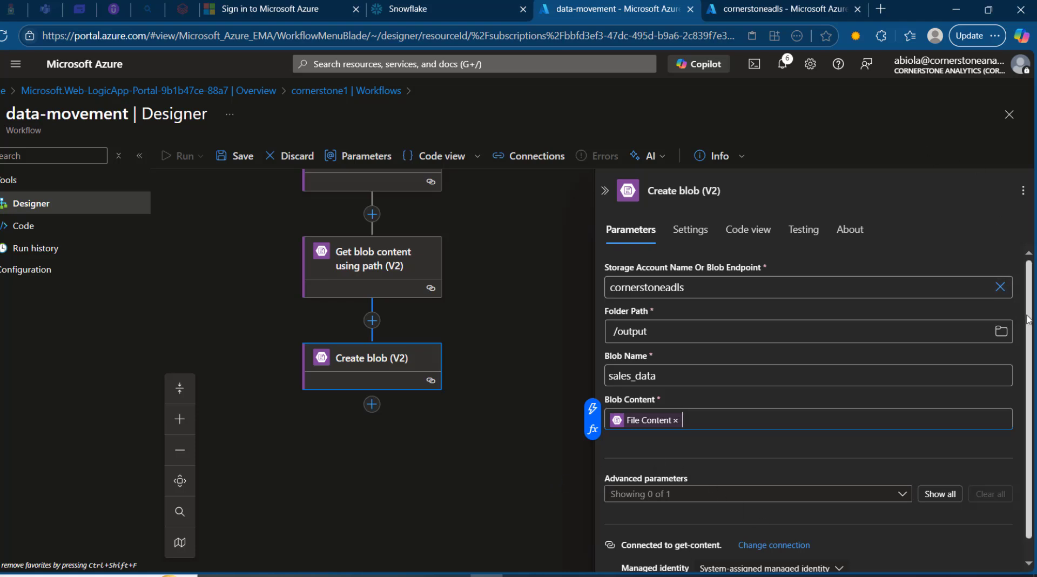
Close the Create blob (V2) action's settings and save the data-movement workflow
{"action": "scroll", "coordinate": [837, 367], "scroll_direction": "down", "scroll_amount": 1}
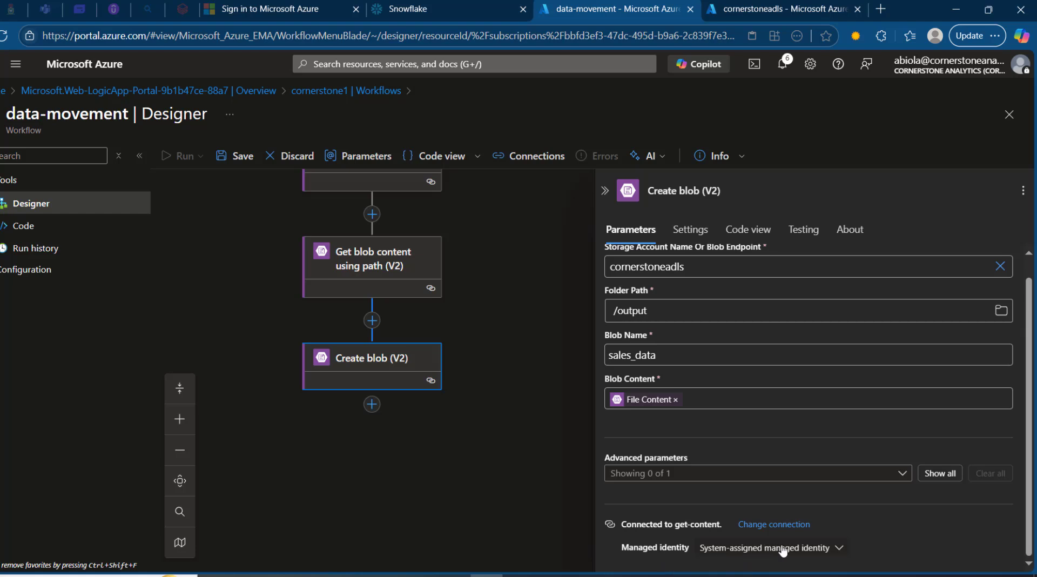
{"action": "left_click_drag", "start_coordinate": [479, 313], "coordinate": [484, 423]}
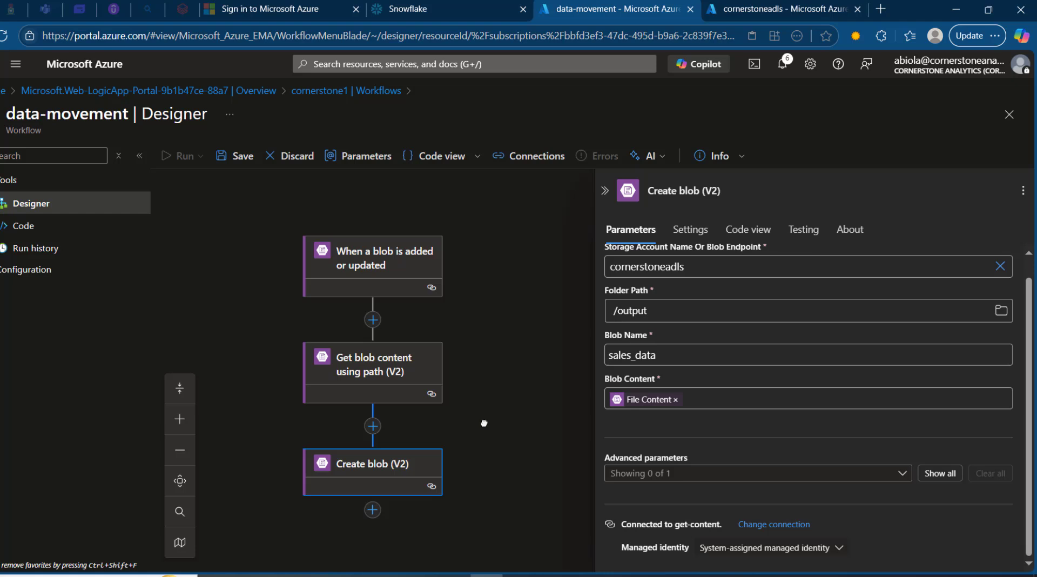
{"action": "left_click", "coordinate": [484, 423]}
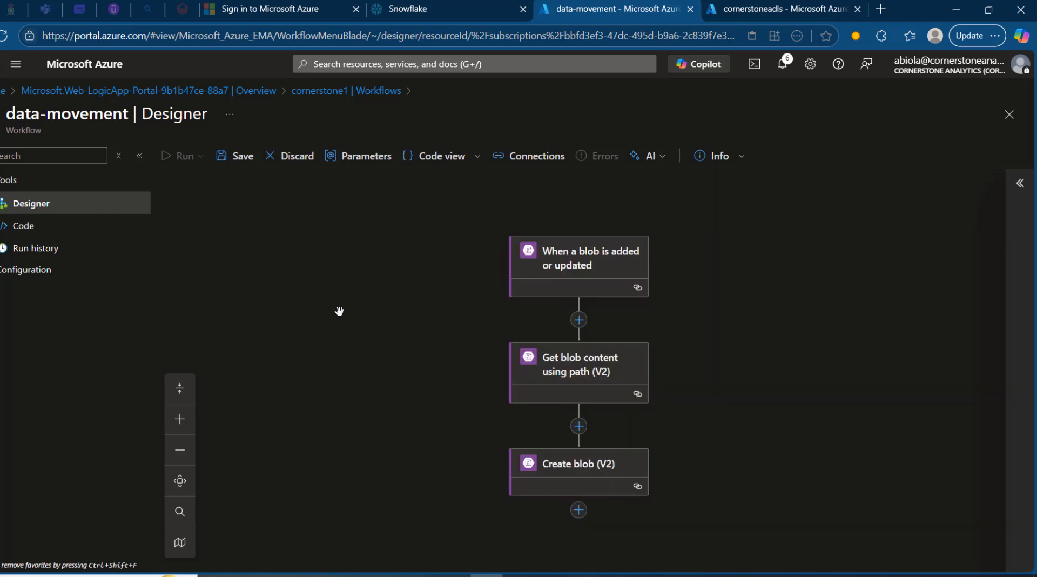
{"action": "left_click", "coordinate": [241, 161]}
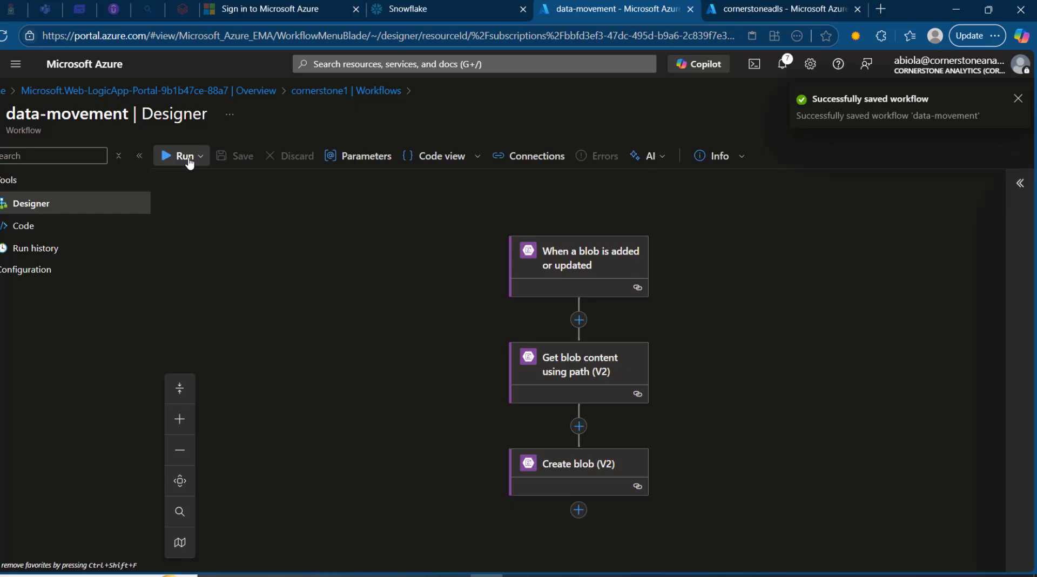
Check the contents of the output container in cornerstoneadls, and run the data-movement workflow
{"action": "left_click", "coordinate": [190, 158]}
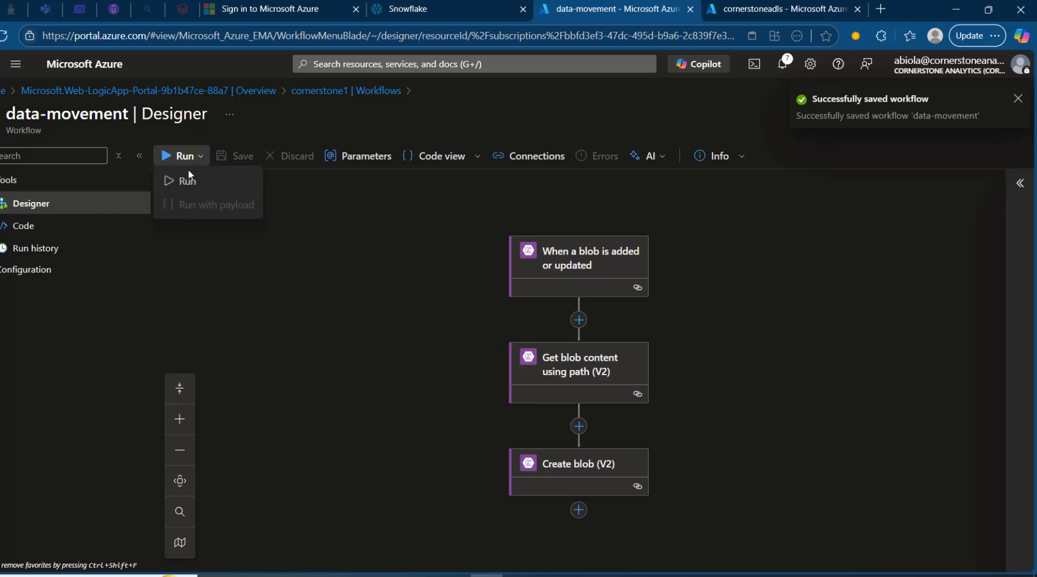
{"action": "left_click", "coordinate": [800, 8]}
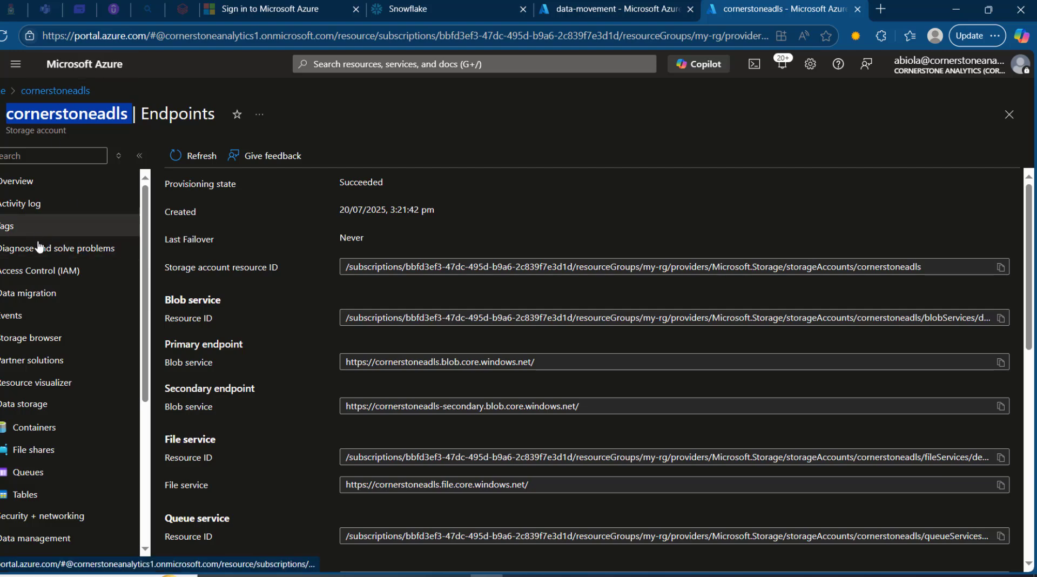
{"action": "left_click", "coordinate": [38, 427]}
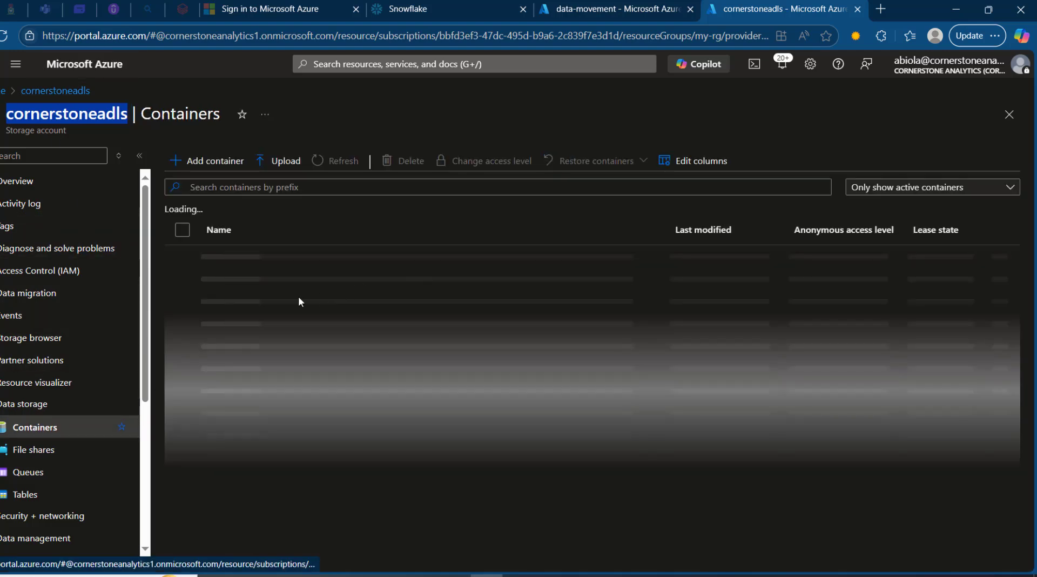
{"action": "left_click", "coordinate": [234, 302]}
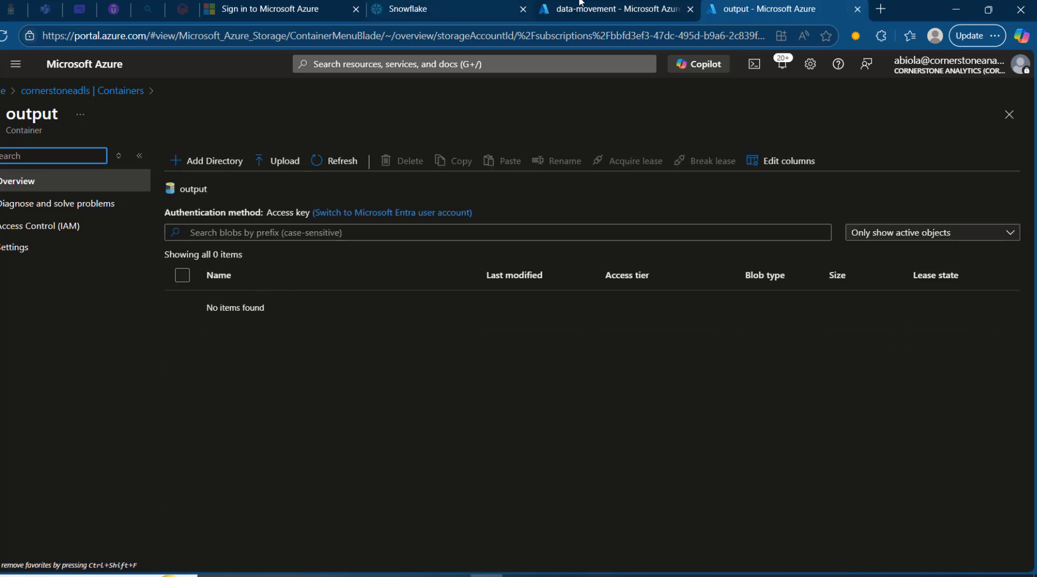
{"action": "left_click", "coordinate": [610, 9]}
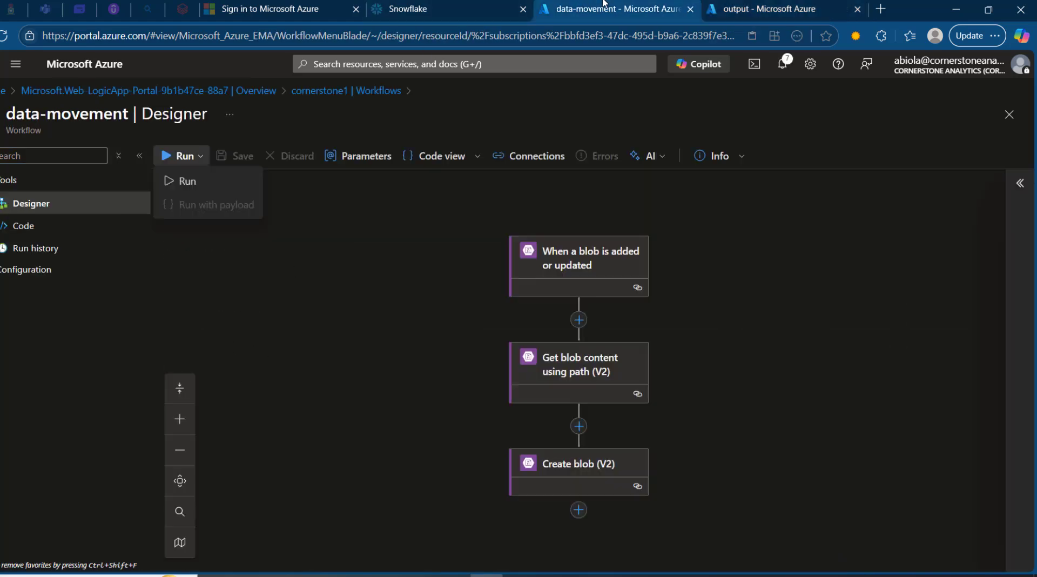
{"action": "left_click", "coordinate": [185, 183]}
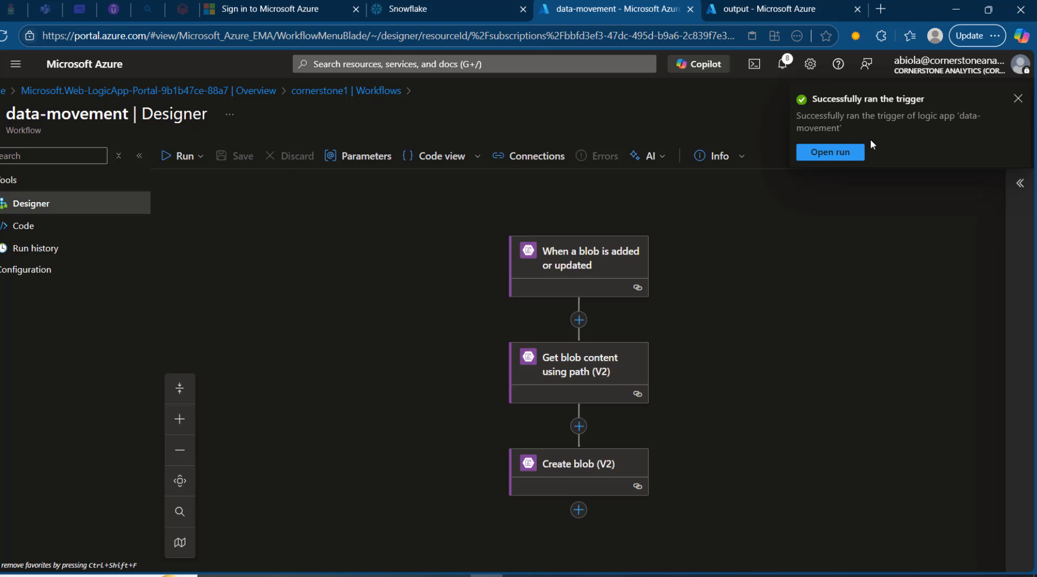
Refresh the output container and open the sales_data blob's file content for inspection
{"action": "left_click", "coordinate": [783, 8]}
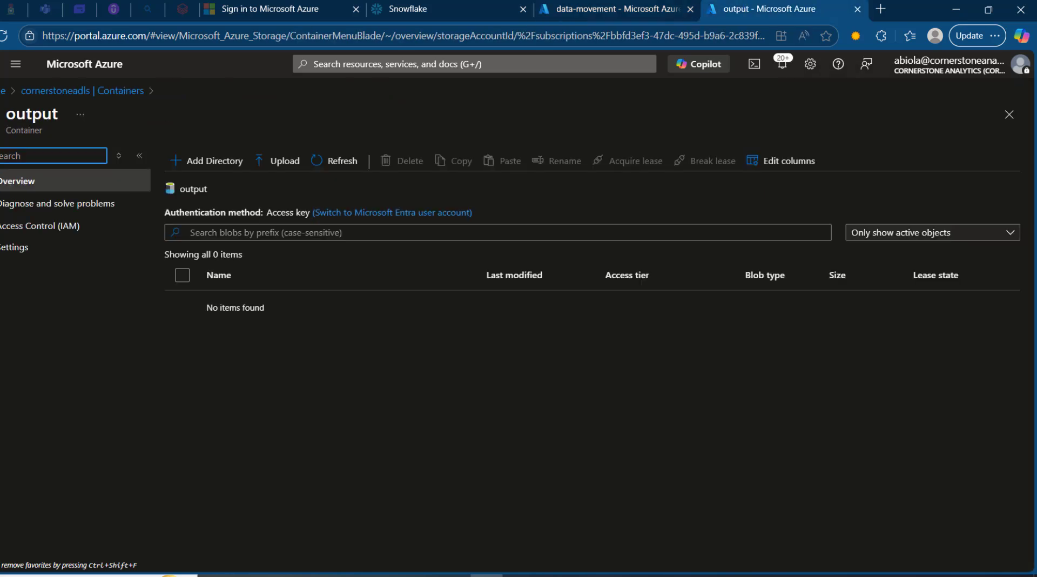
{"action": "left_click", "coordinate": [327, 161]}
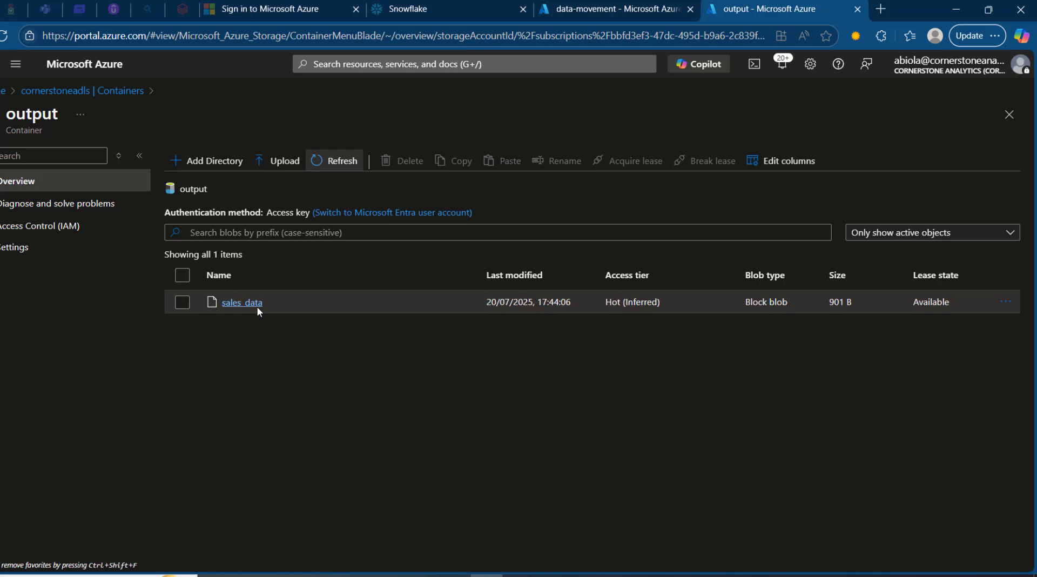
{"action": "left_click", "coordinate": [253, 306]}
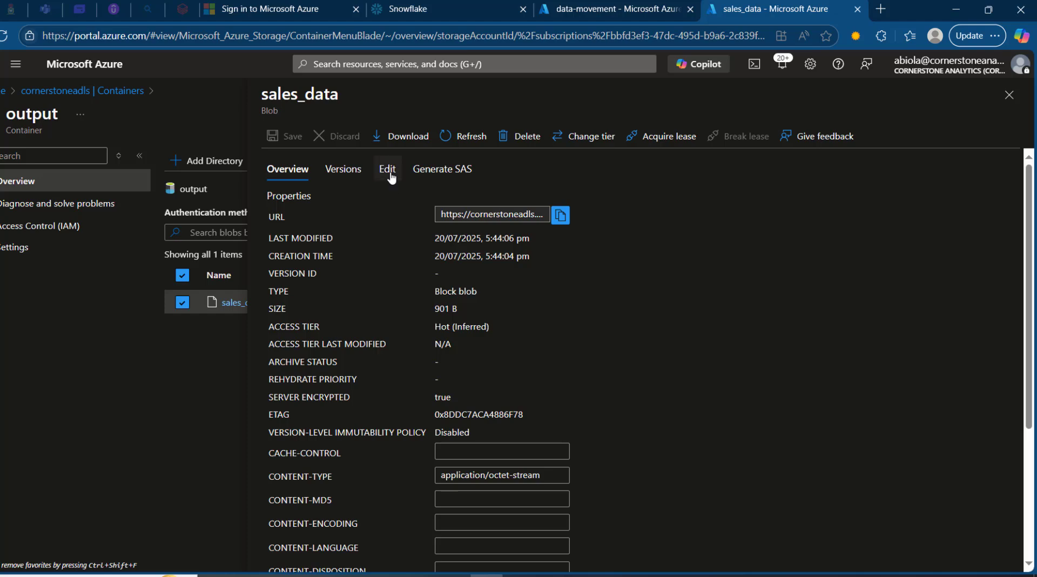
{"action": "left_click", "coordinate": [388, 171]}
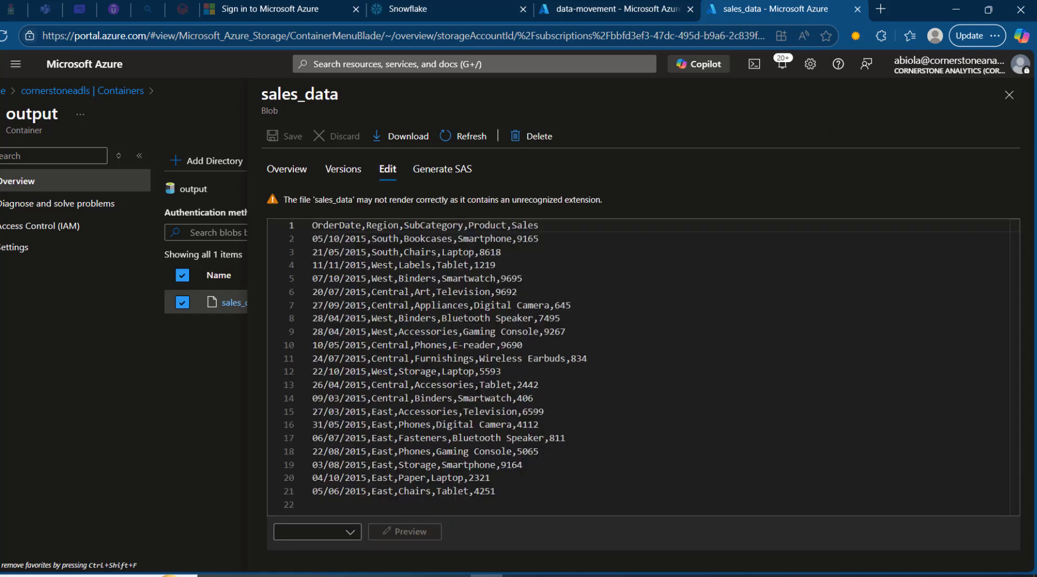